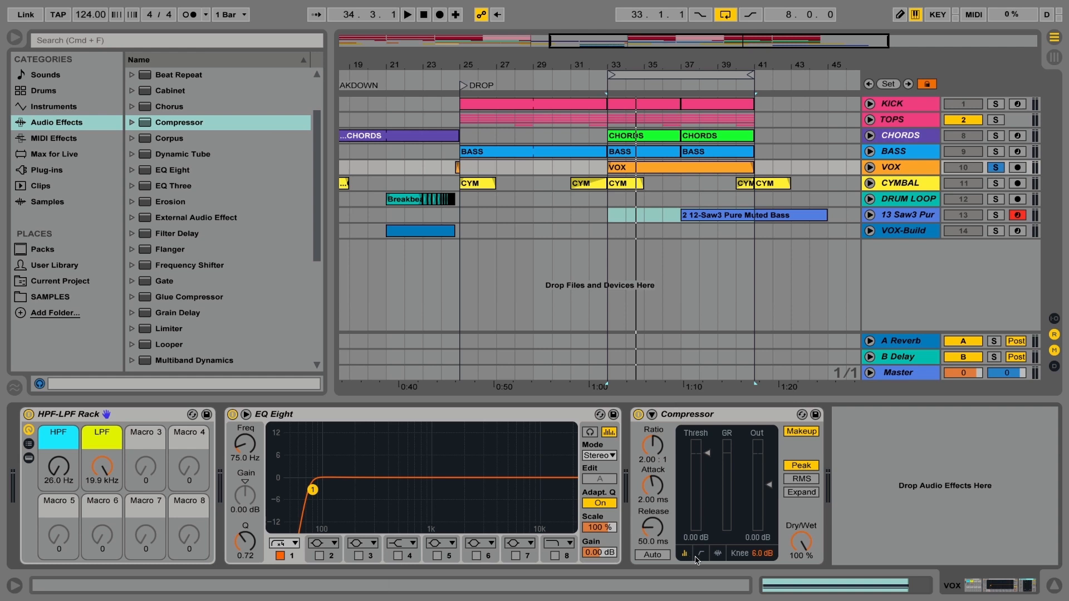
Cycle through the Compressor's meter, transfer curve and activity displays, finishing on the activity display.
click(701, 554)
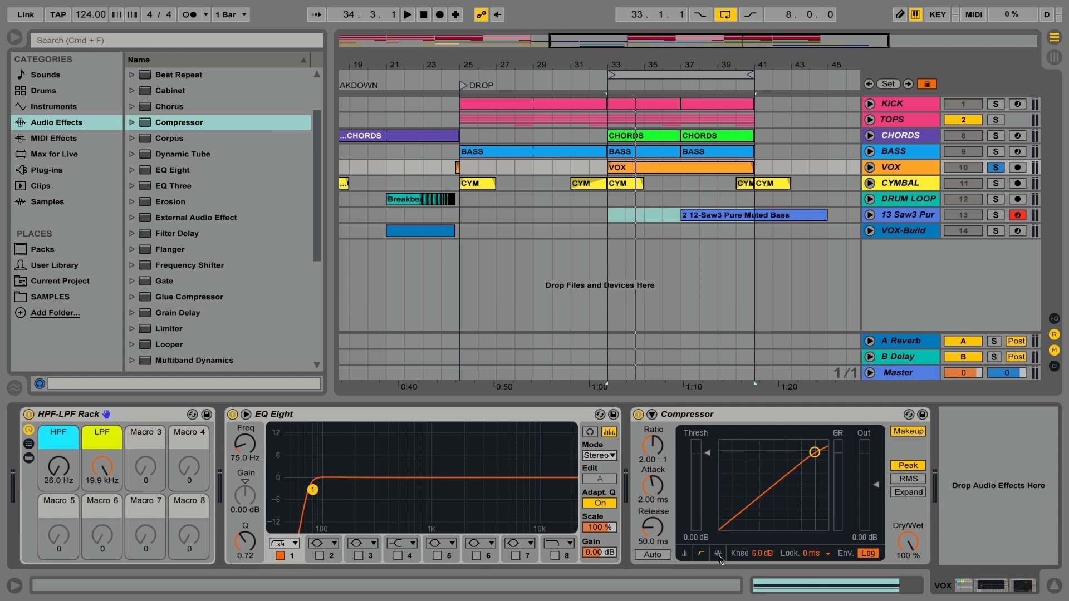
click(718, 554)
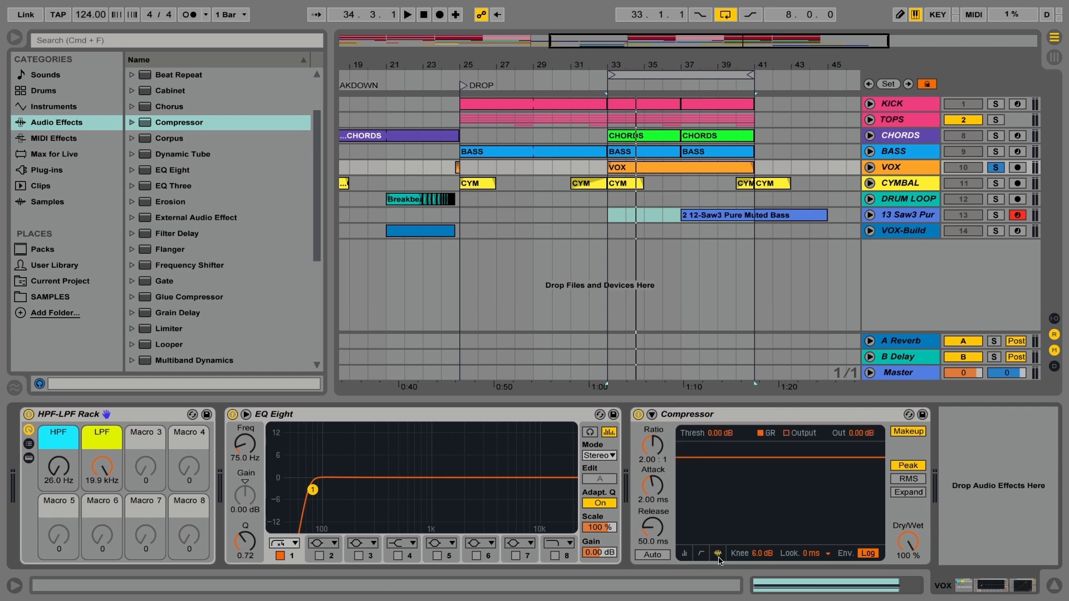
click(701, 554)
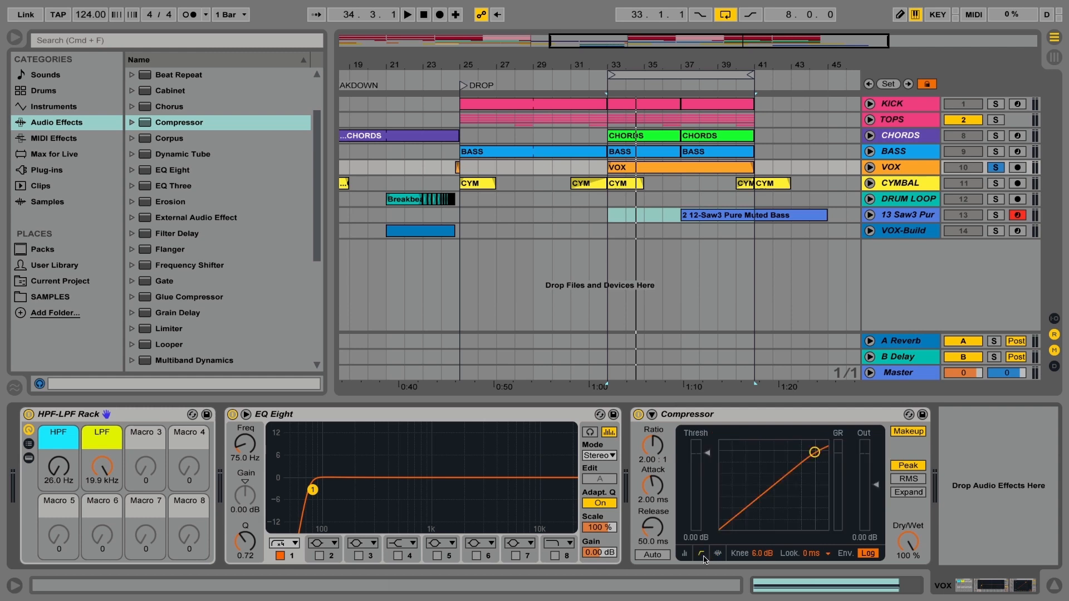
click(685, 553)
click(701, 554)
click(718, 556)
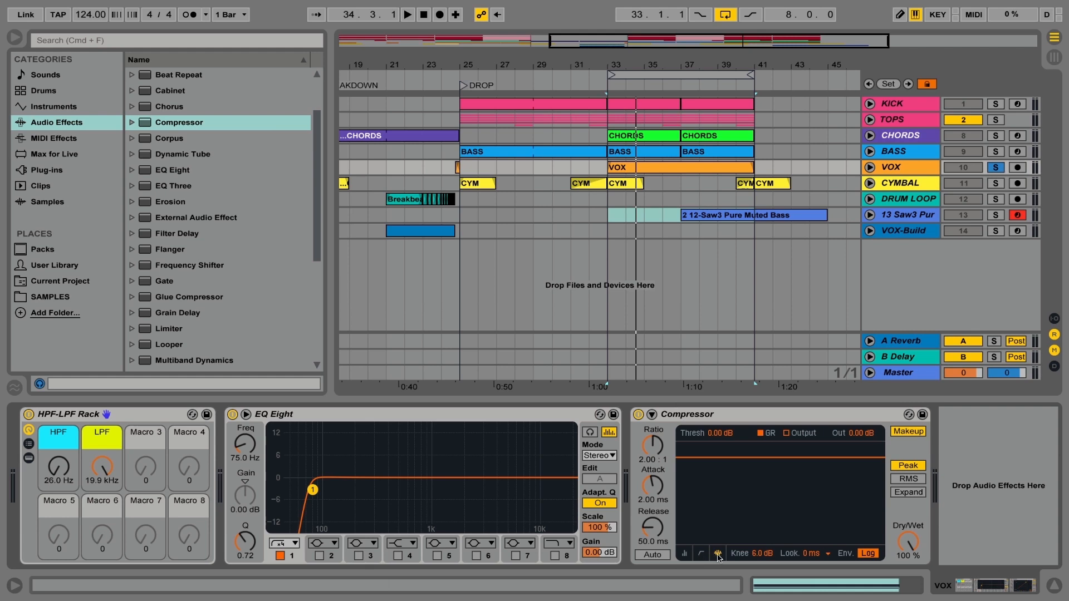
click(685, 554)
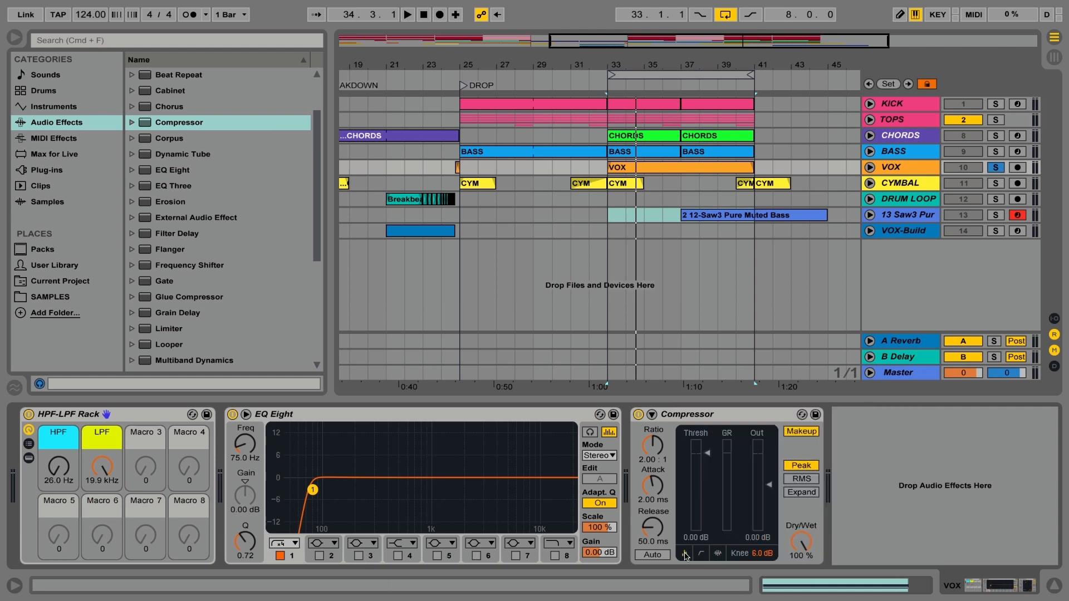
click(717, 554)
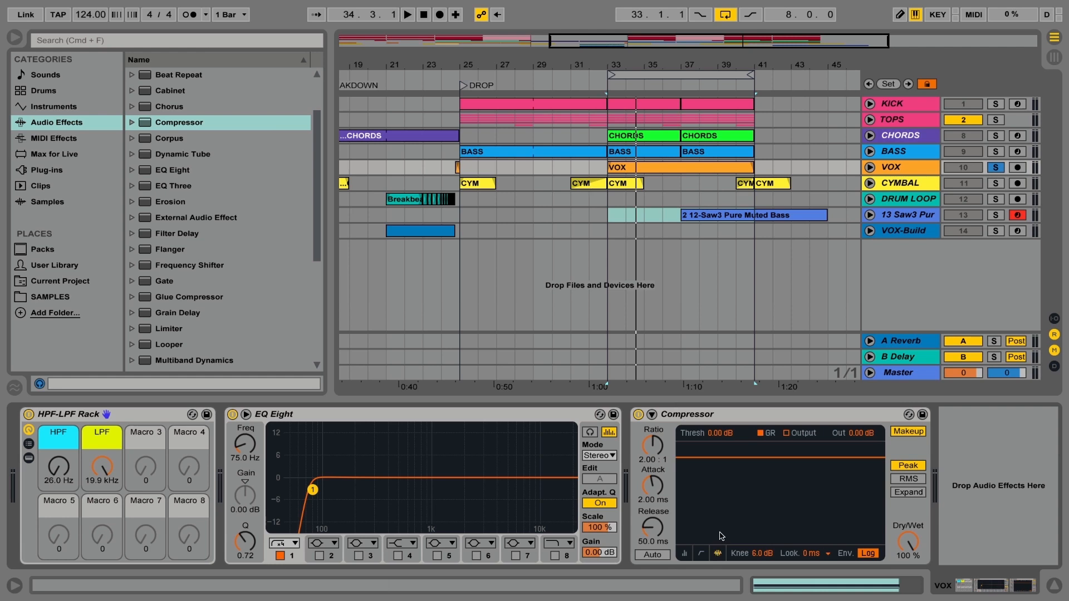
Lower the Compressor's threshold to -12.9 dB, playing the looped vocal before and after the change.
key(space)
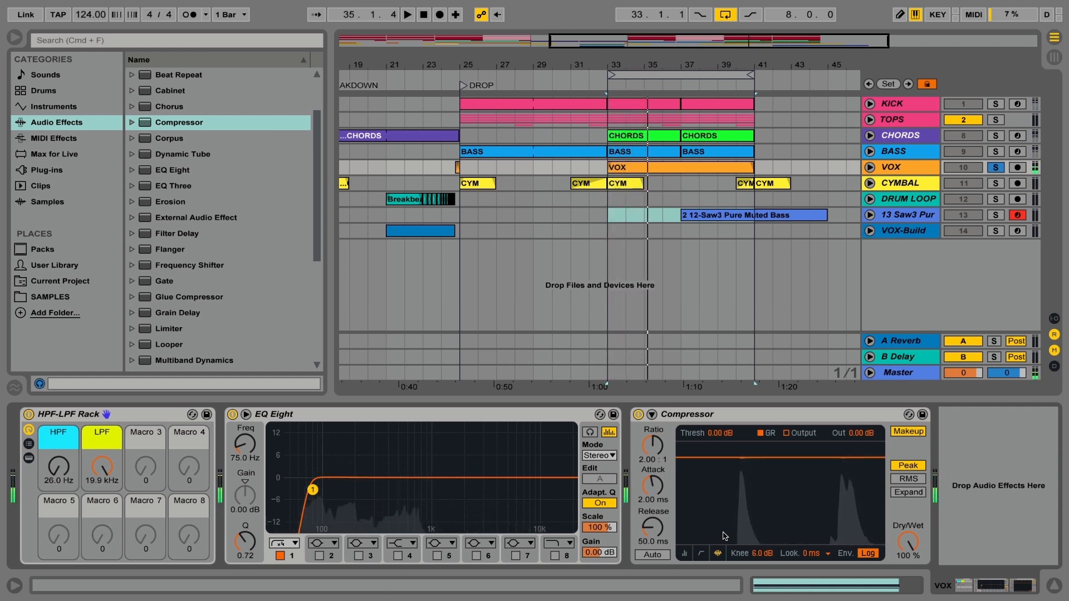
key(space)
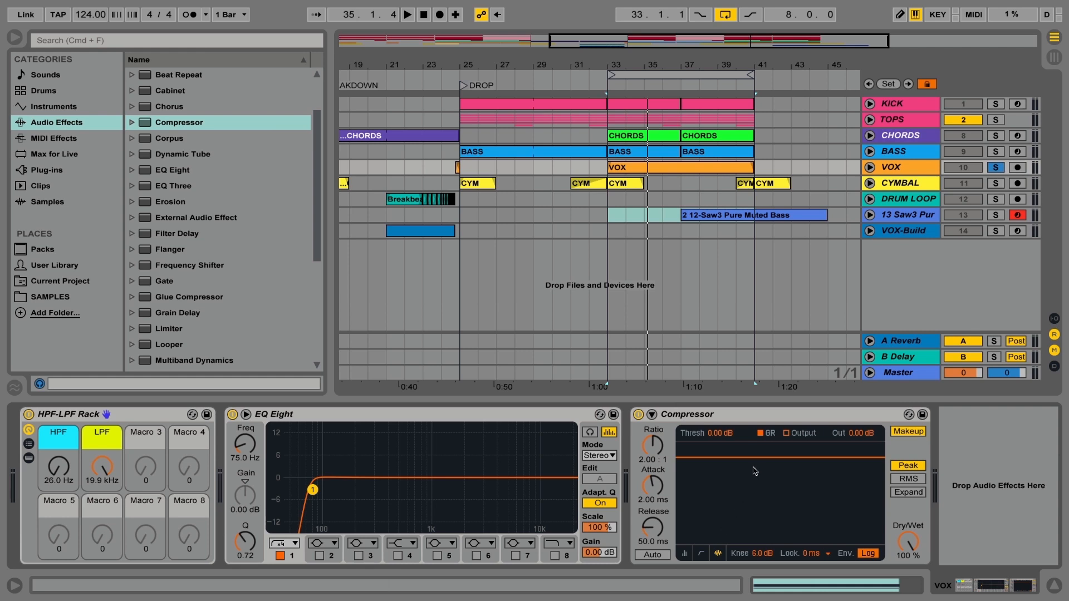
drag(753, 458, 753, 478)
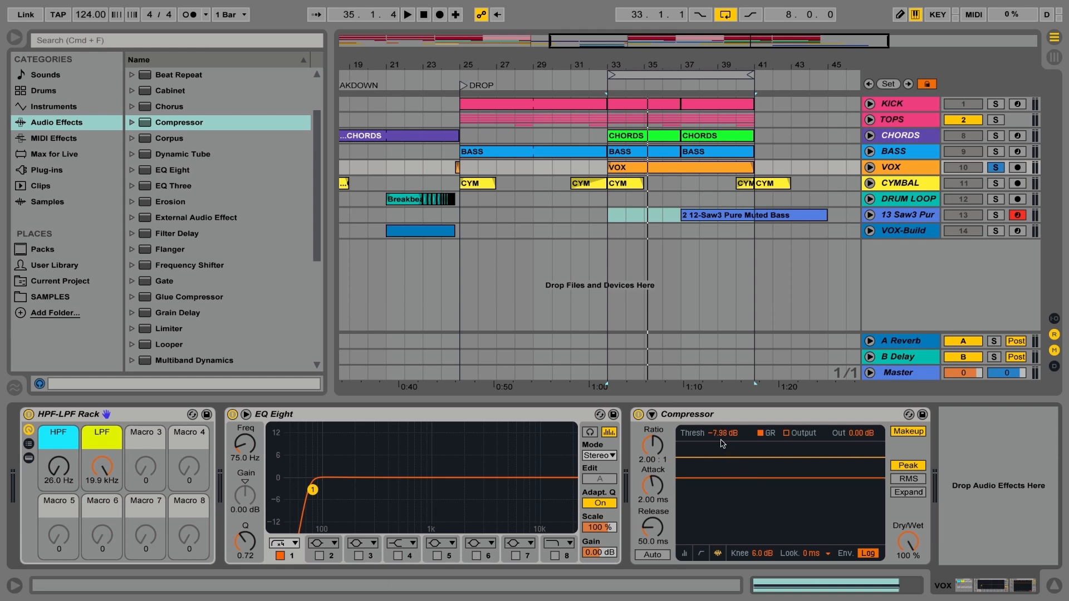
mouse_move(746, 477)
mouse_down()
mouse_move(746, 458)
mouse_move(747, 487)
mouse_up()
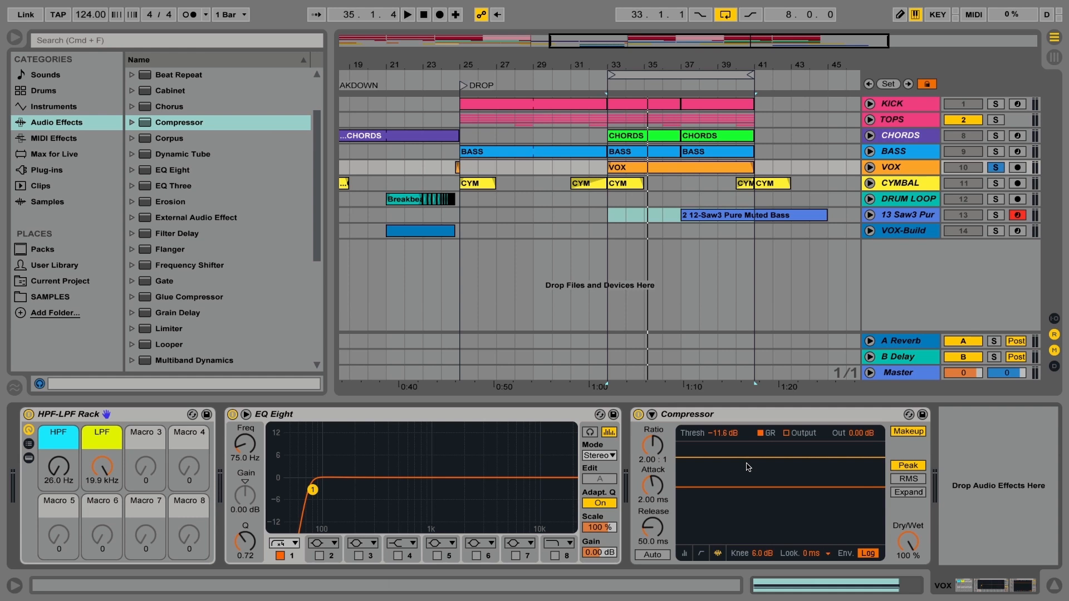
mouse_move(748, 487)
mouse_down()
mouse_move(748, 471)
mouse_move(747, 490)
mouse_up()
key(space)
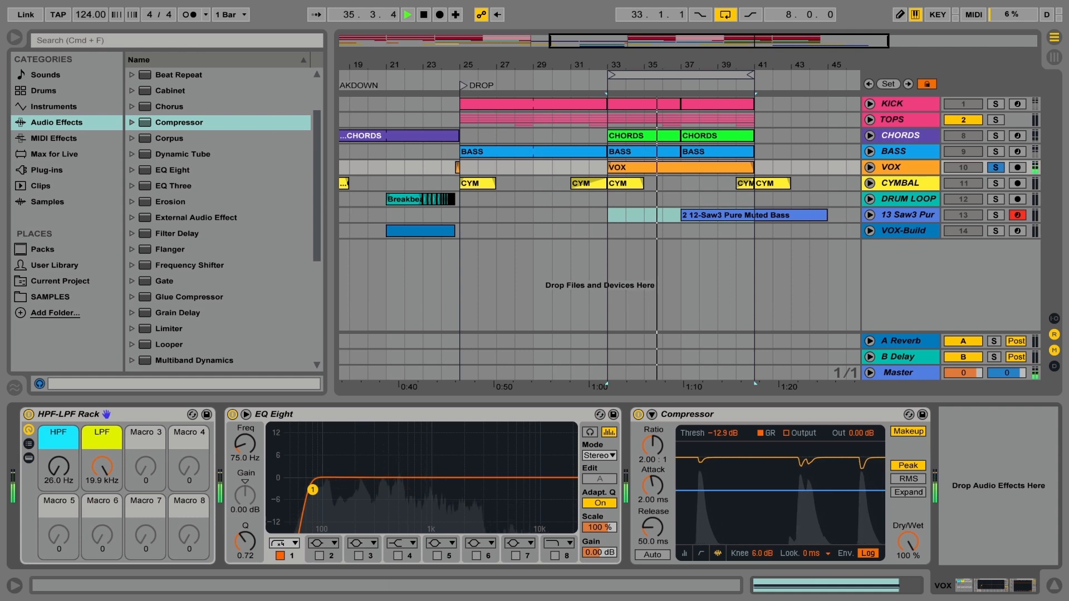
key(space)
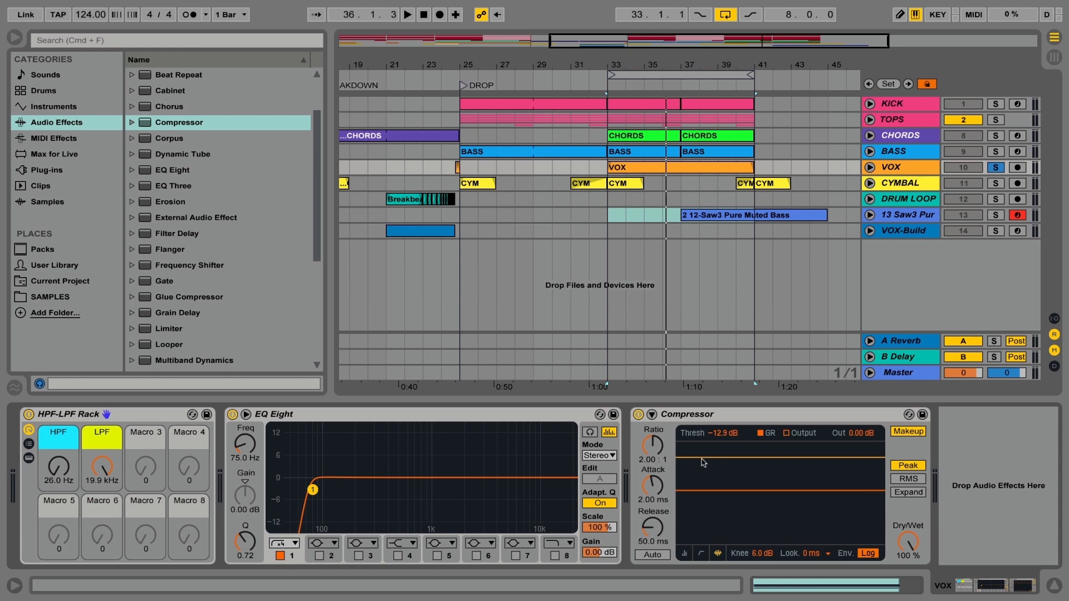
Try an inf:1 ratio on the Compressor, auditioning the vocal before and after the change.
key(space)
key(space)
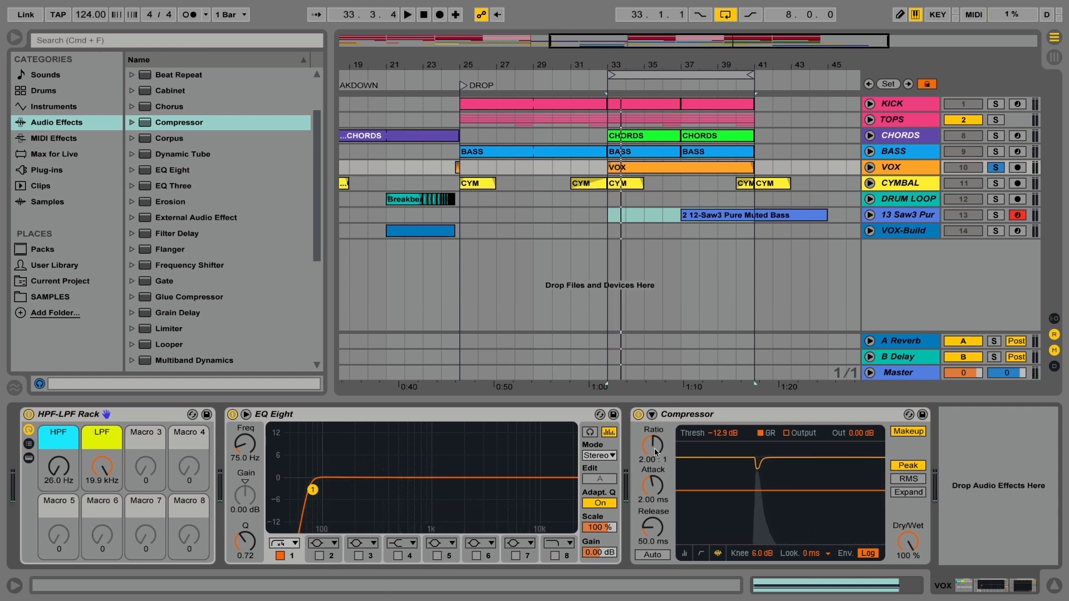
drag(654, 451, 653, 451)
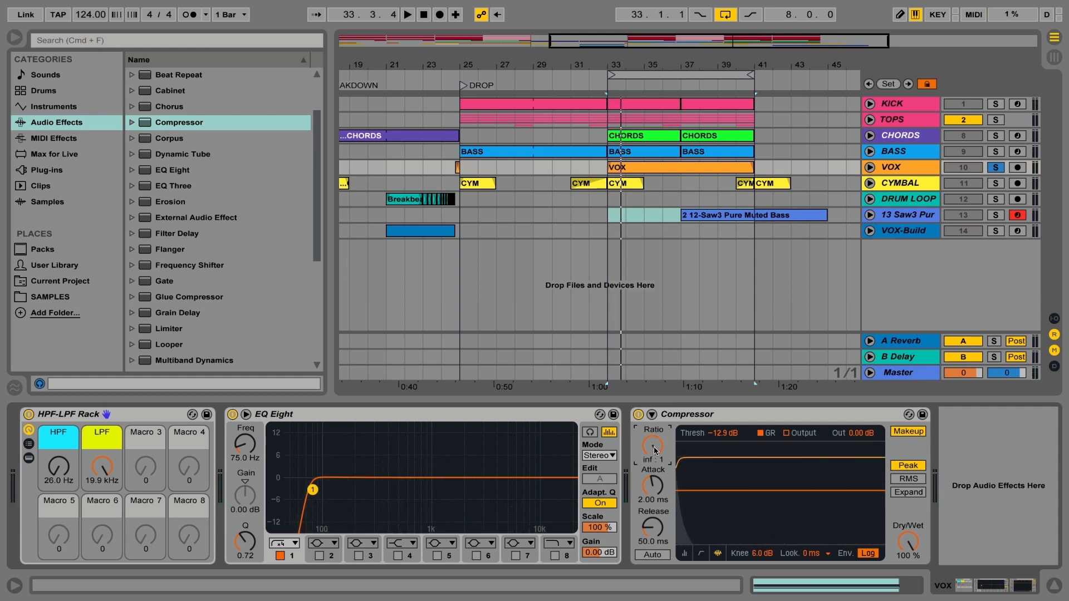
key(space)
key(space)
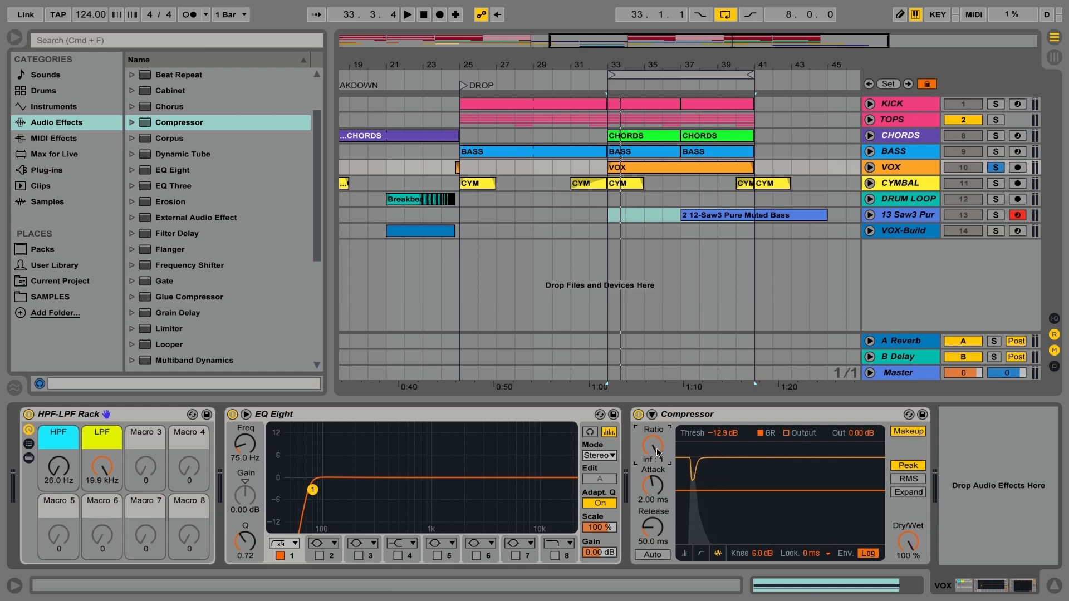
Try a 4:1 Compressor ratio, settle on 8:1 and audition the vocal.
text(4)
key(Return)
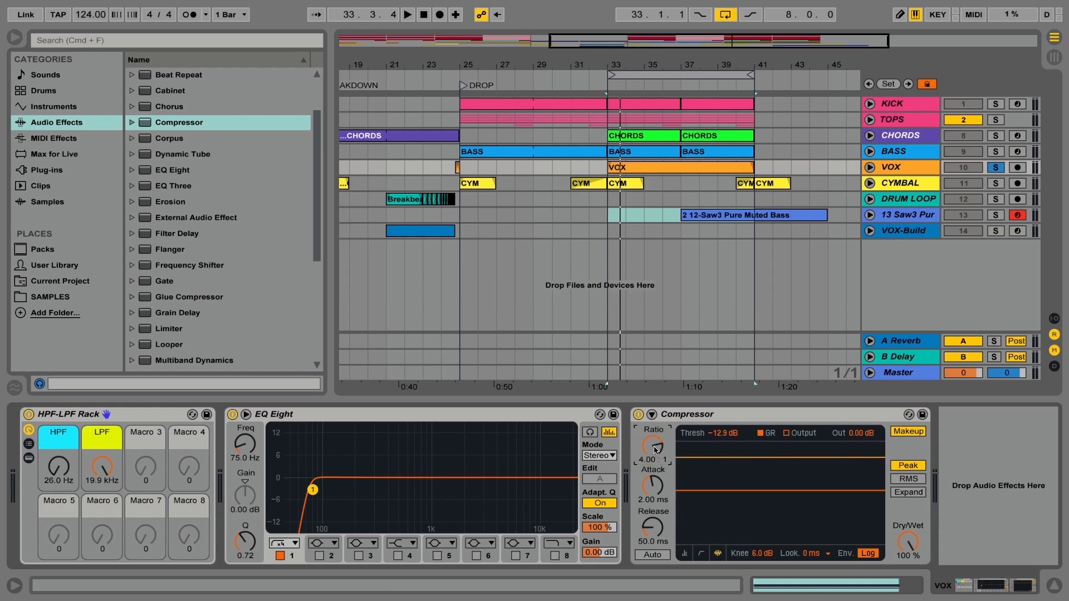
text(8)
key(Return)
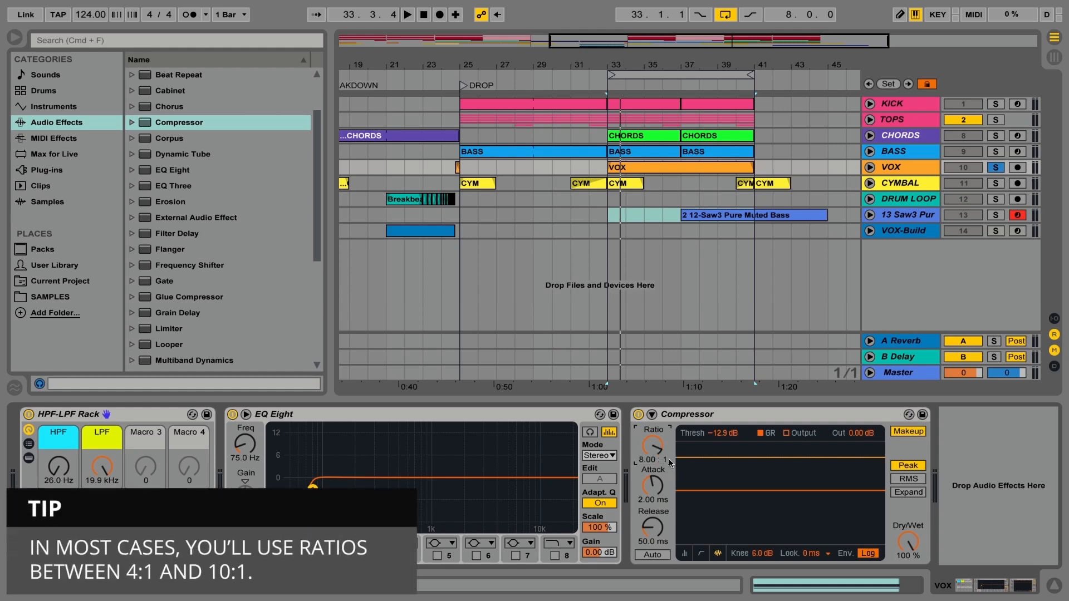
key(space)
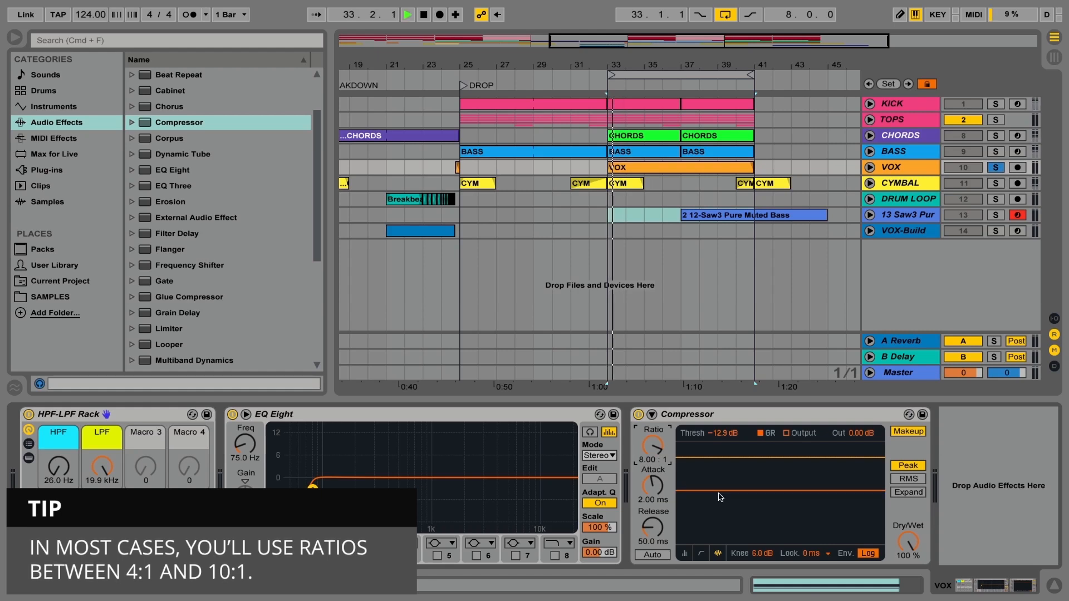
key(space)
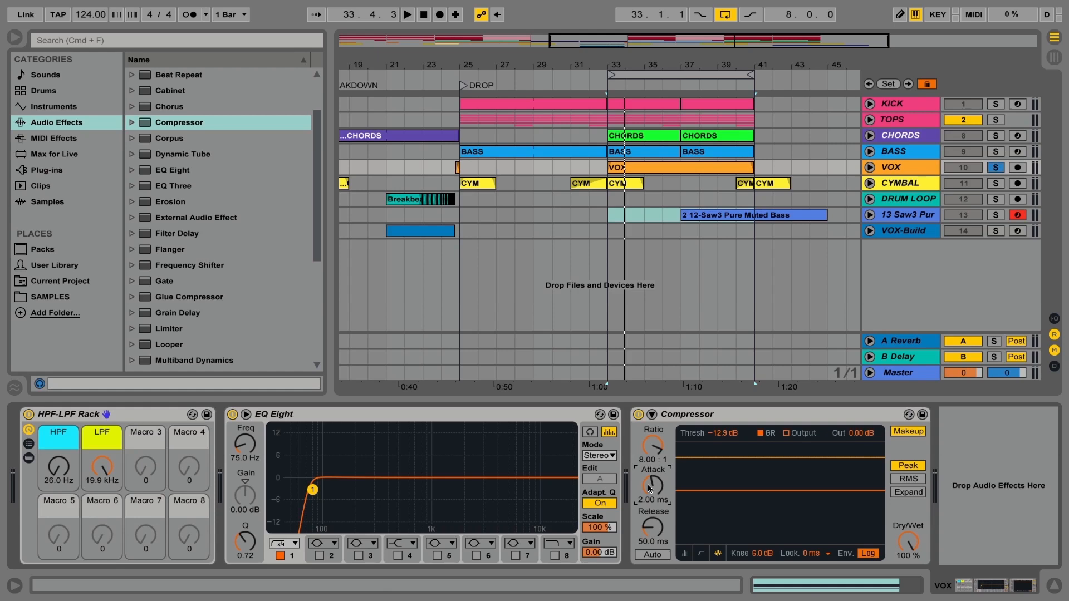
Shorten the Compressor's attack to 1.06 ms and audition the vocal.
drag(647, 484, 648, 485)
key(space)
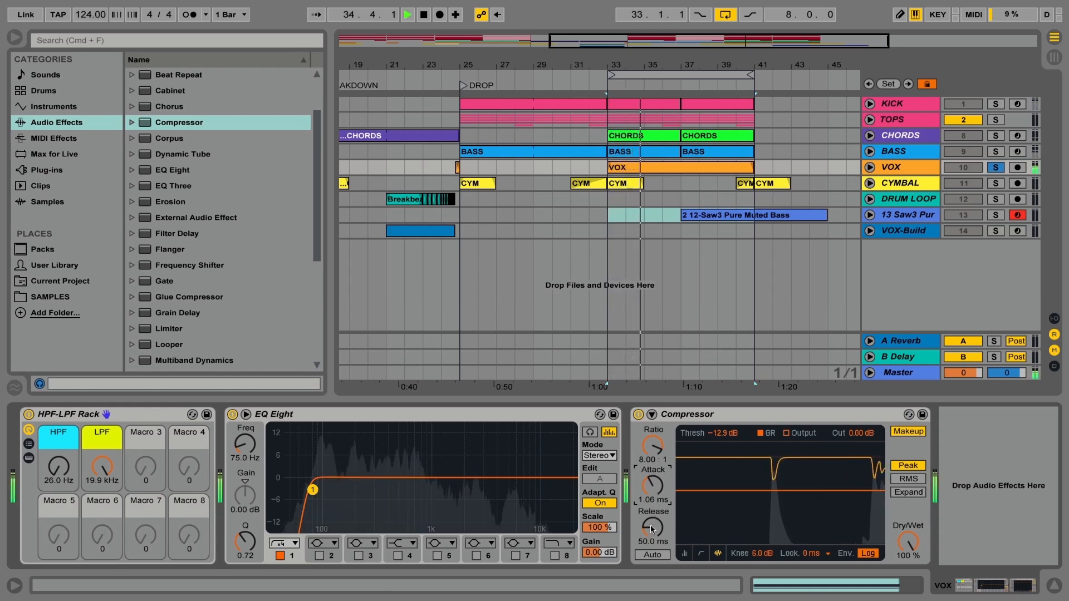
key(space)
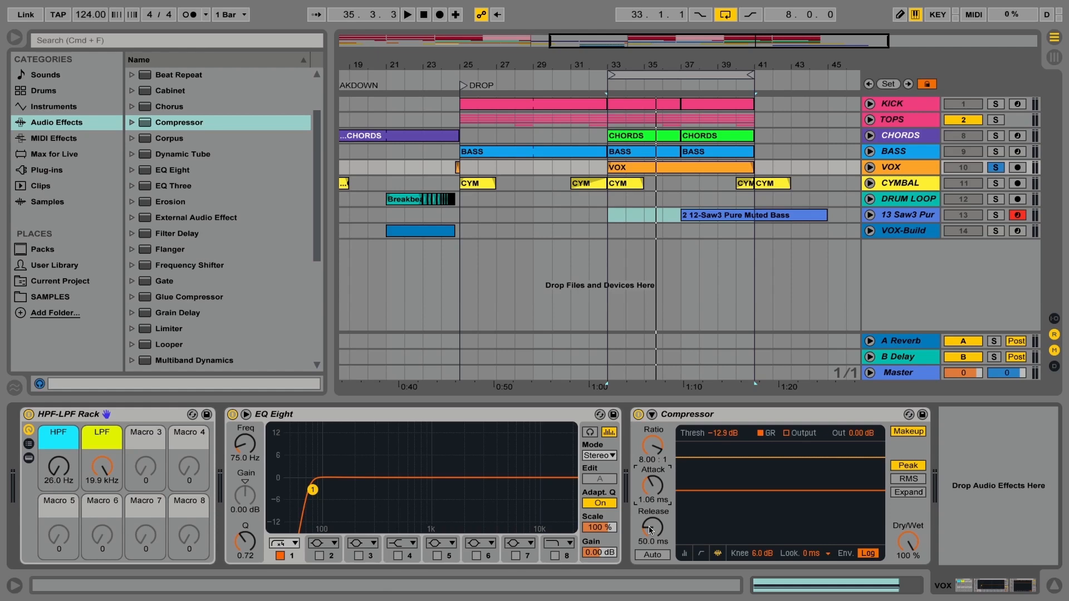
Try Compressor release times of 3.00 s, 422 ms and 155 ms, playing the vocal to compare the recovery.
drag(649, 526, 649, 529)
key(space)
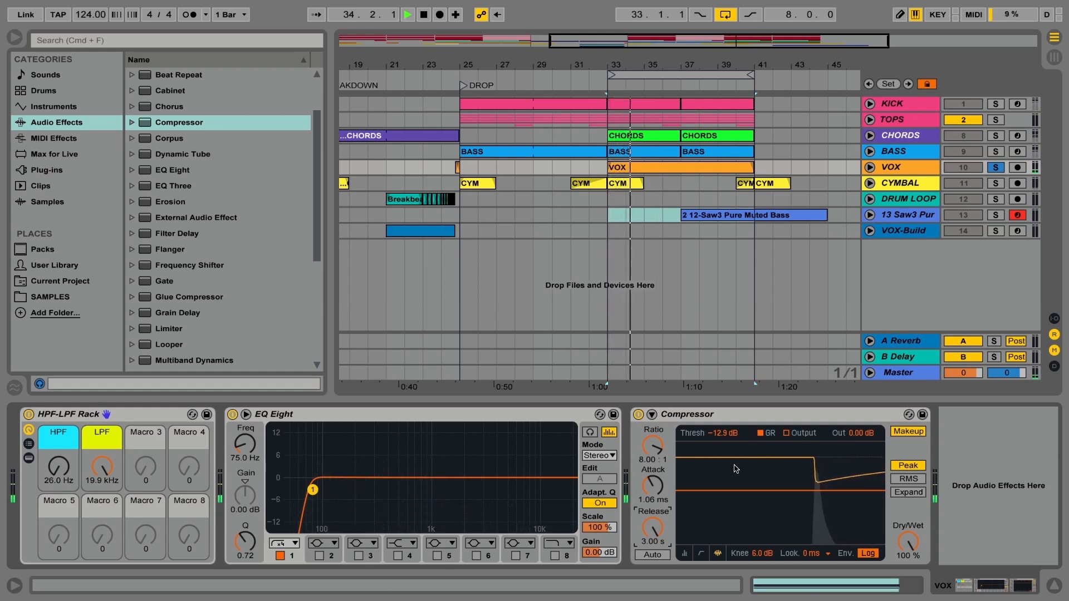
key(space)
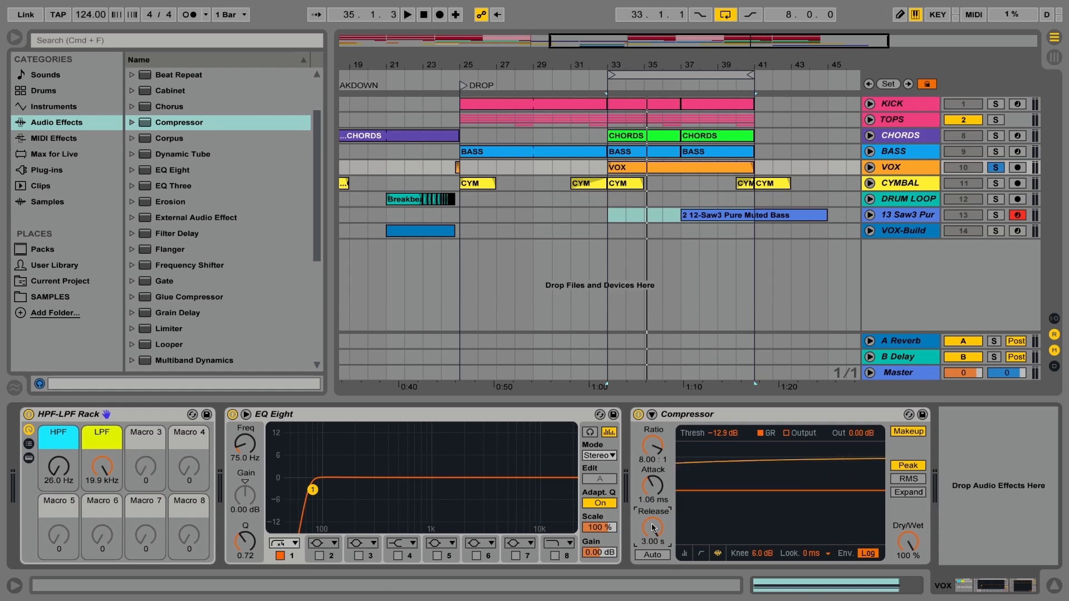
drag(652, 527, 653, 551)
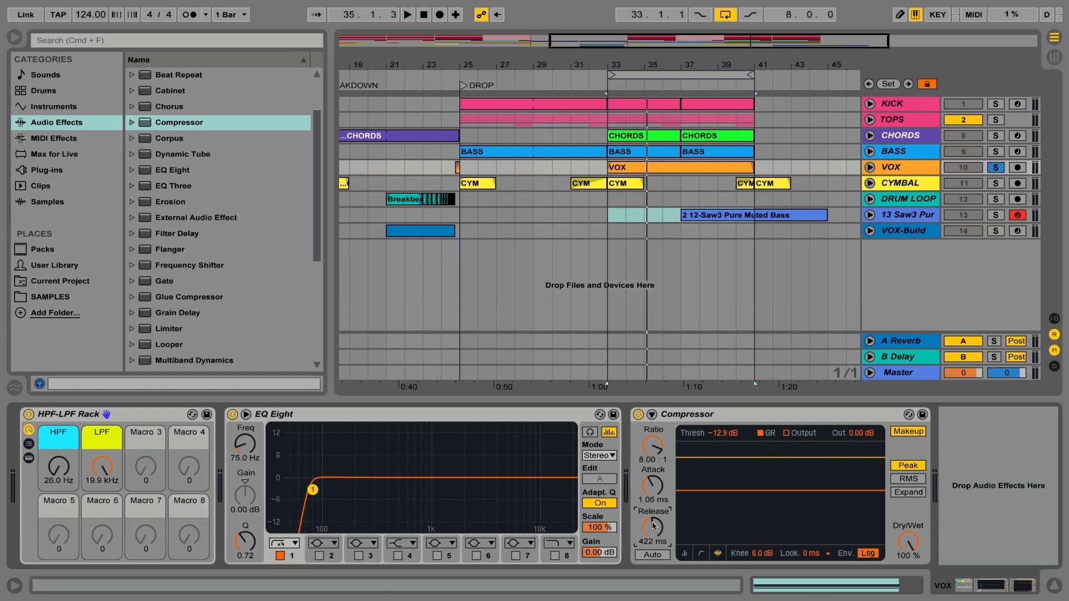
key(space)
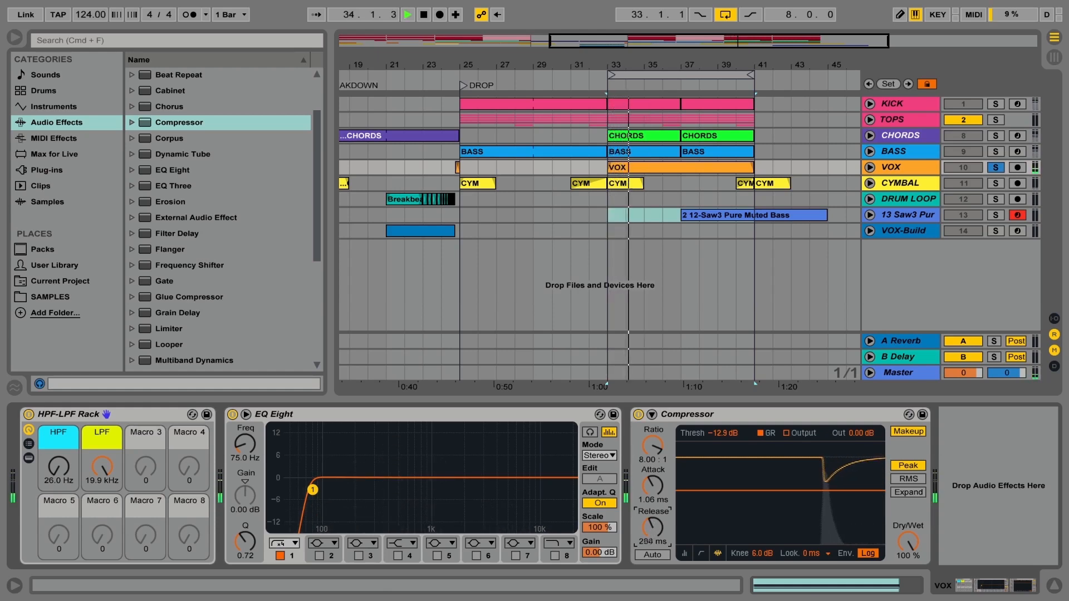
drag(646, 530, 646, 548)
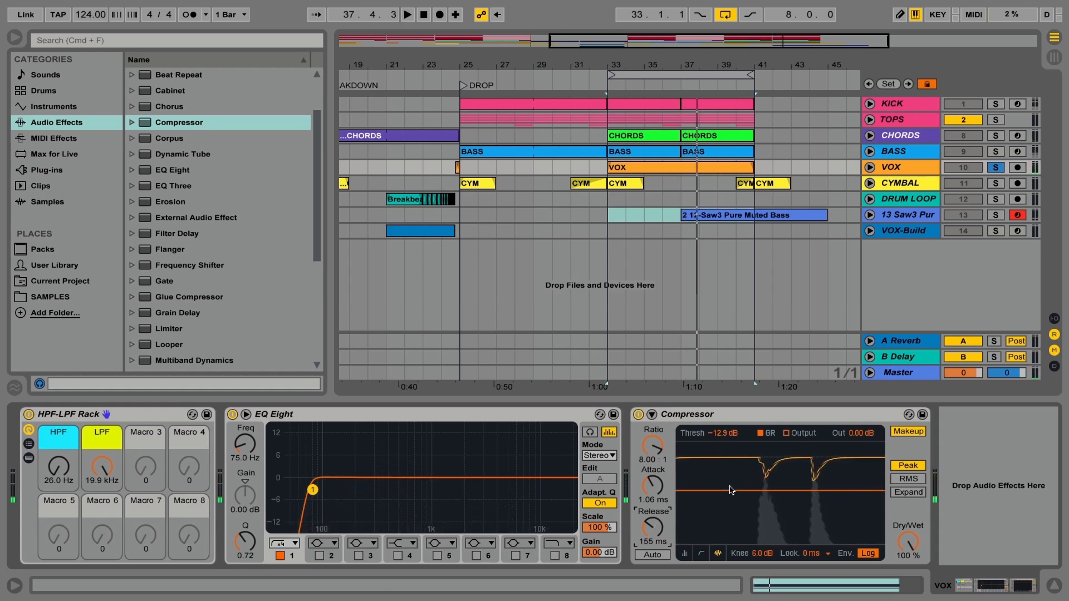
Set the Compressor's threshold to -11.0 dB and audition the vocal.
drag(763, 490, 763, 485)
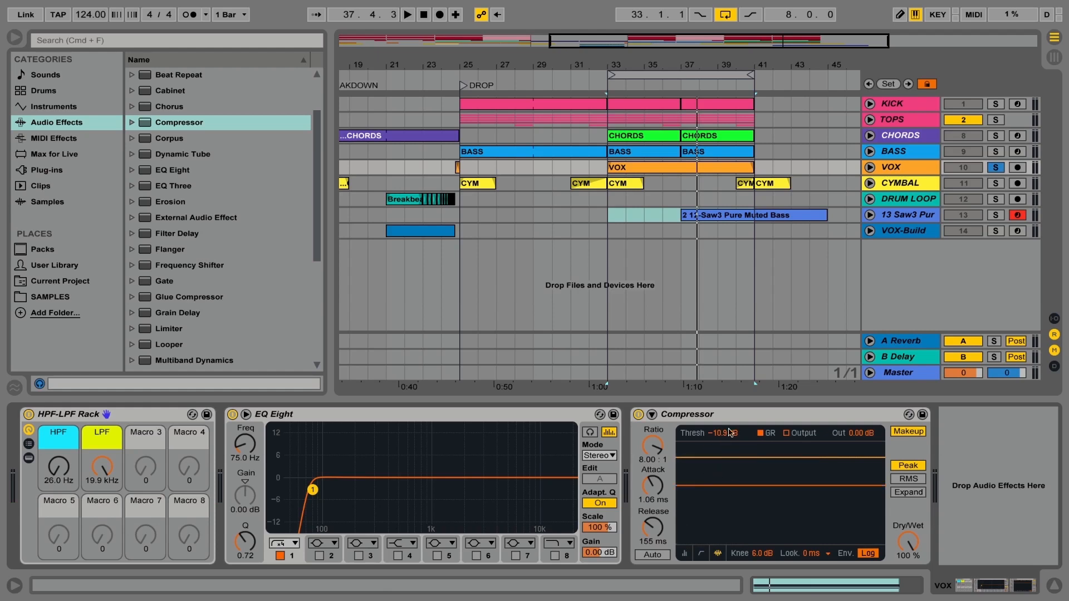
key(Return)
key(space)
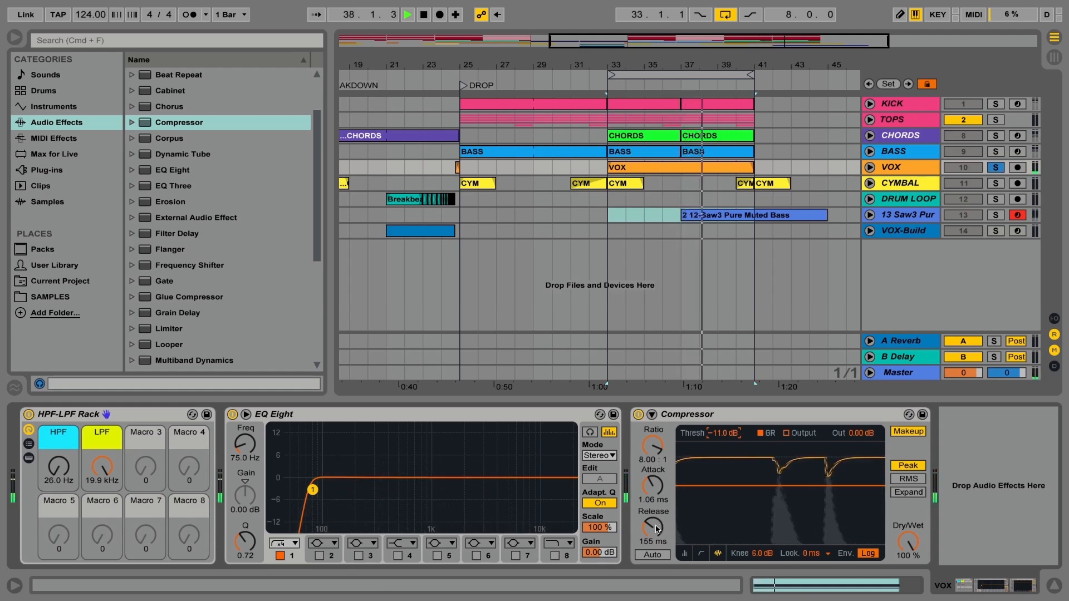
key(space)
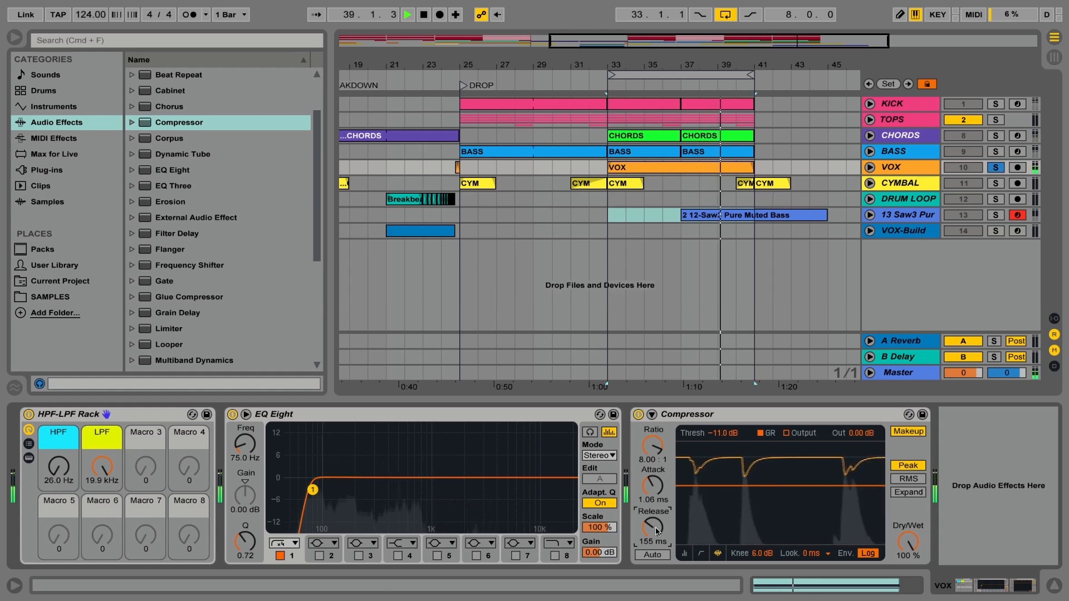
Set the Compressor's release to 174 ms and audition the vocal.
text(174)
key(Return)
key(space)
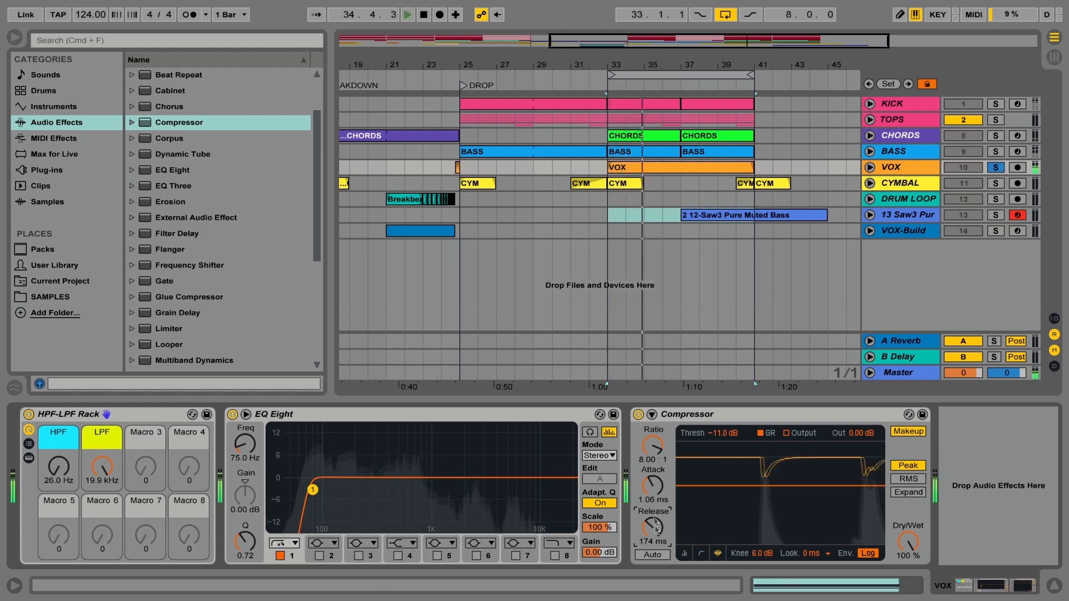
key(space)
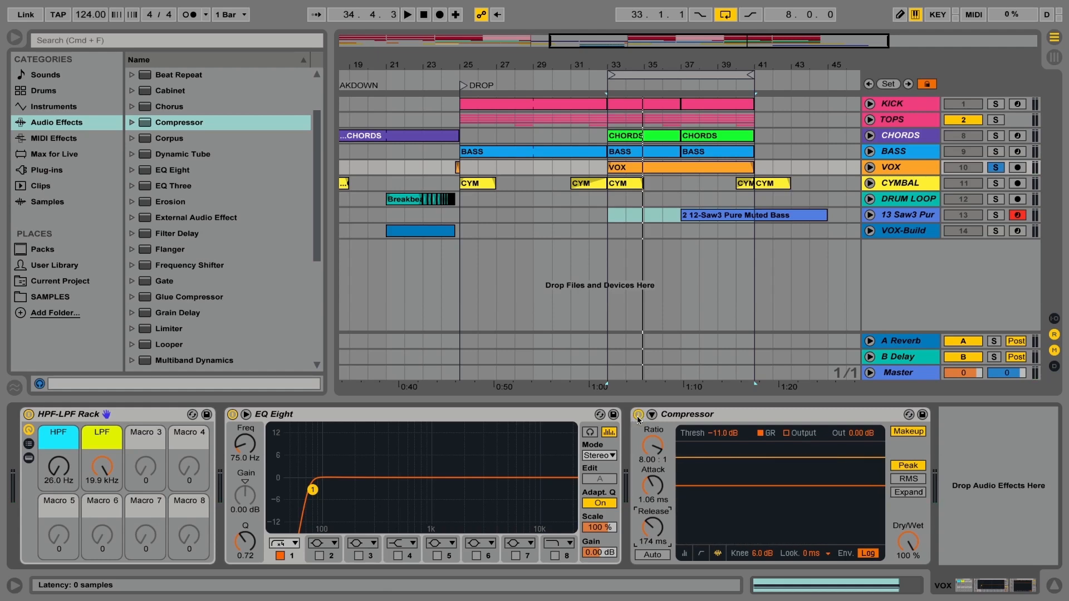
Bypass the Compressor and replay the start of the loop to hear the uncompressed vocal.
click(639, 414)
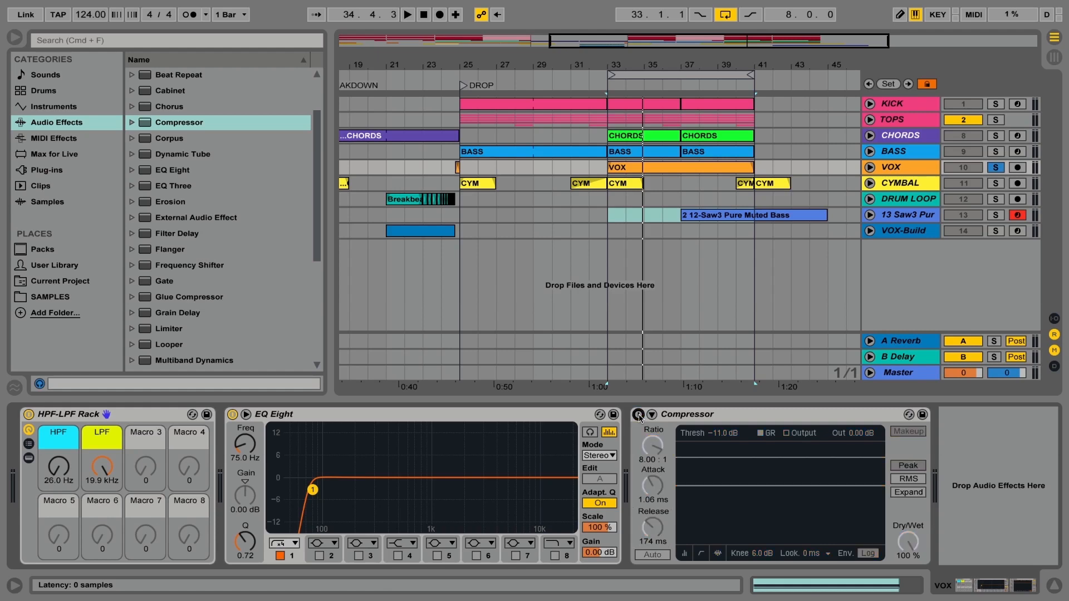
key(space)
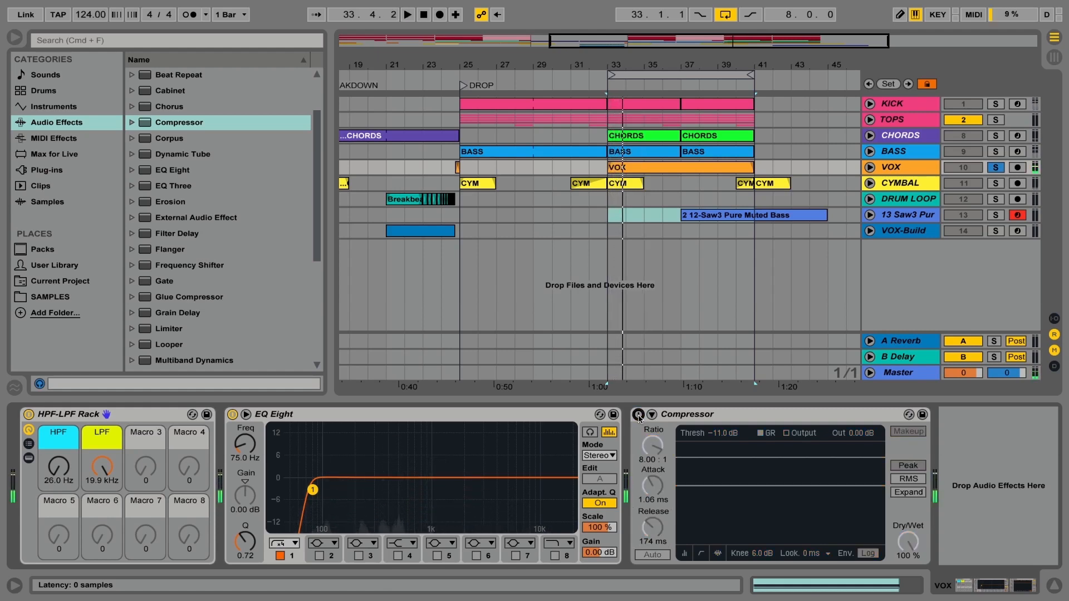
key(space)
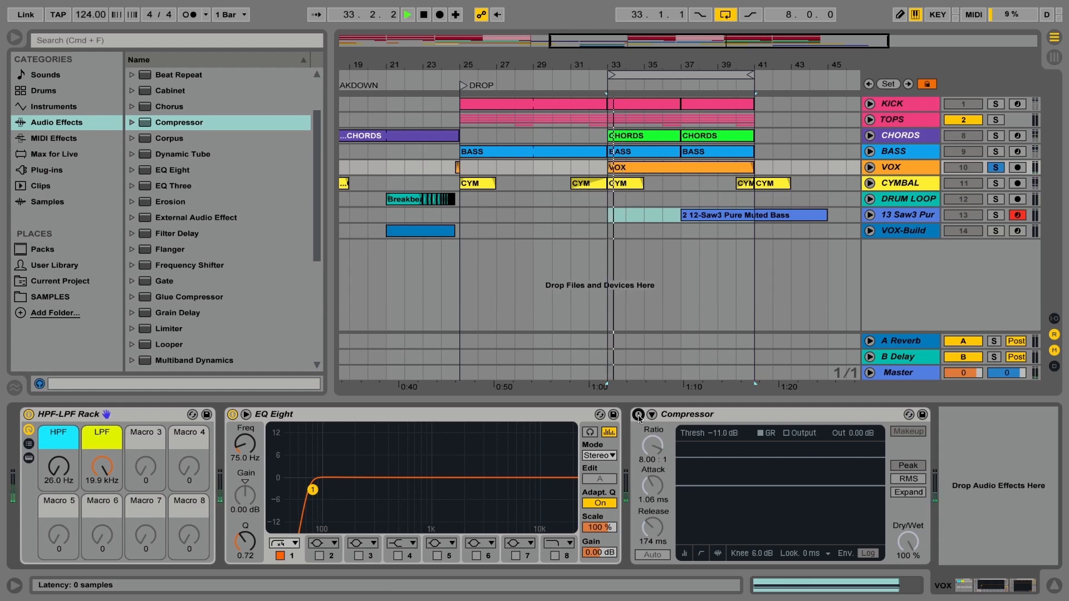
key(space)
key(space)
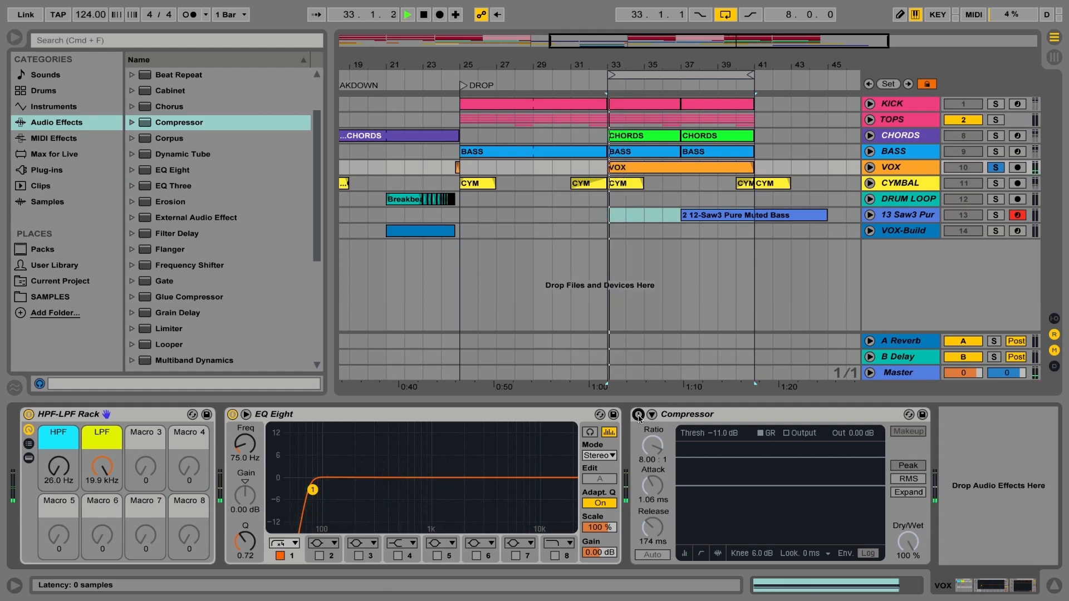
Re-enable the Compressor on the VOX track and compare the soloed vocal with and without compression, leaving it on.
click(639, 416)
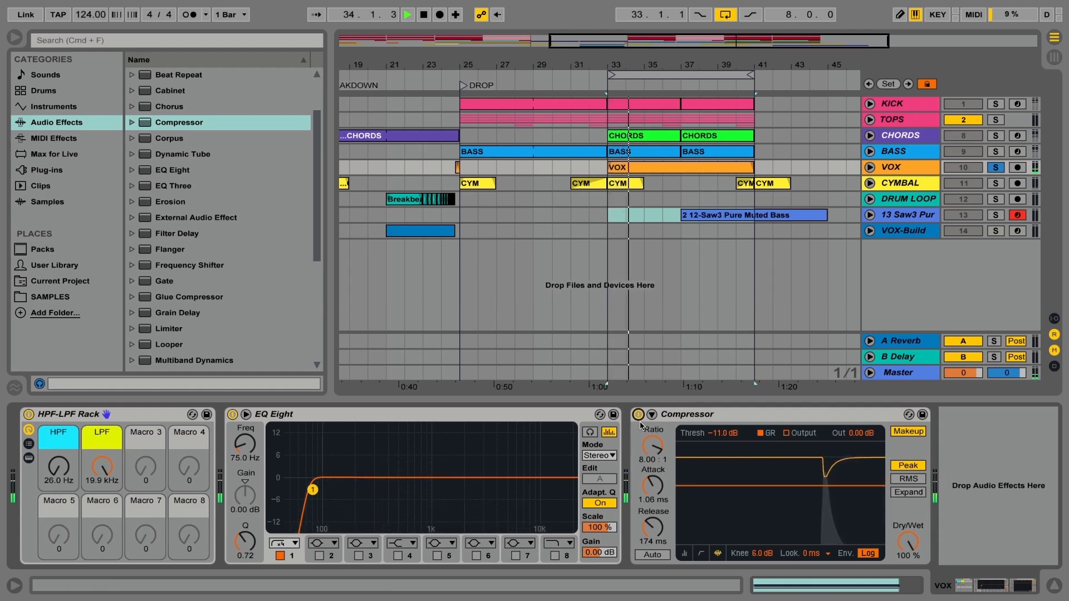
key(space)
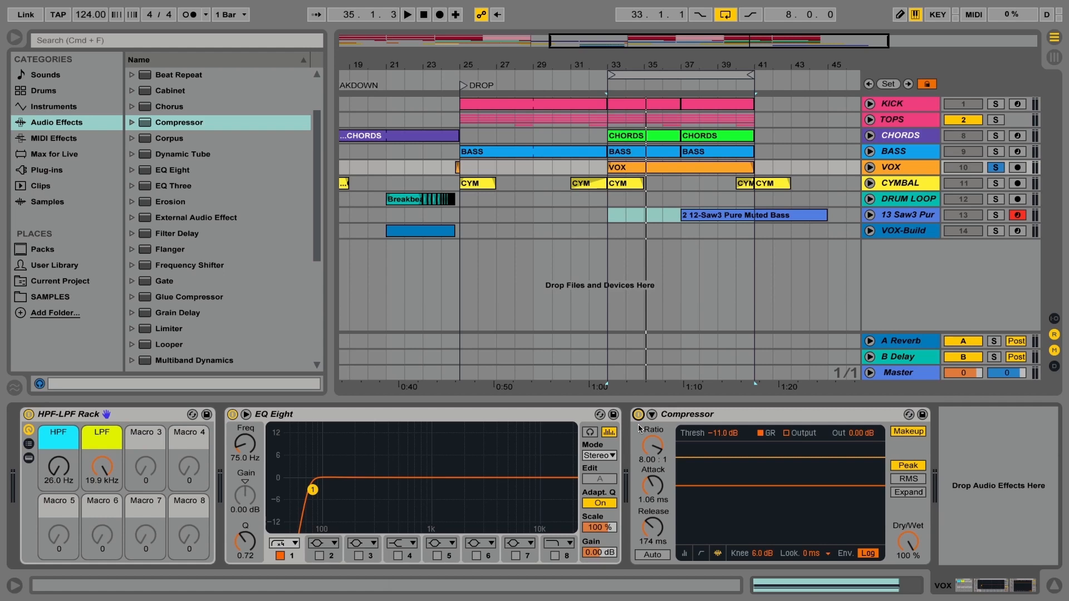
key(space)
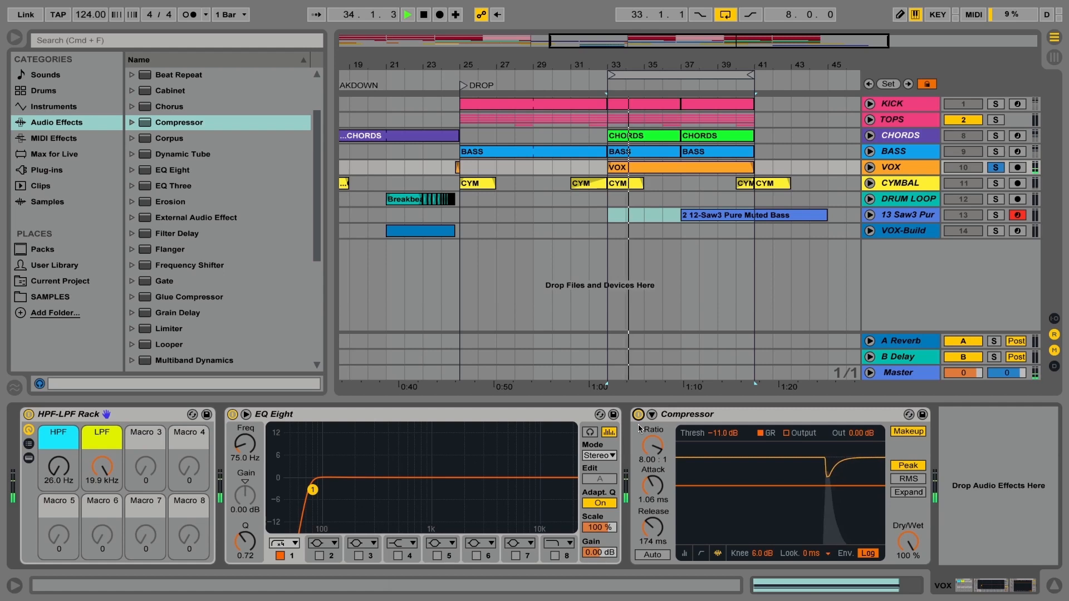
click(638, 415)
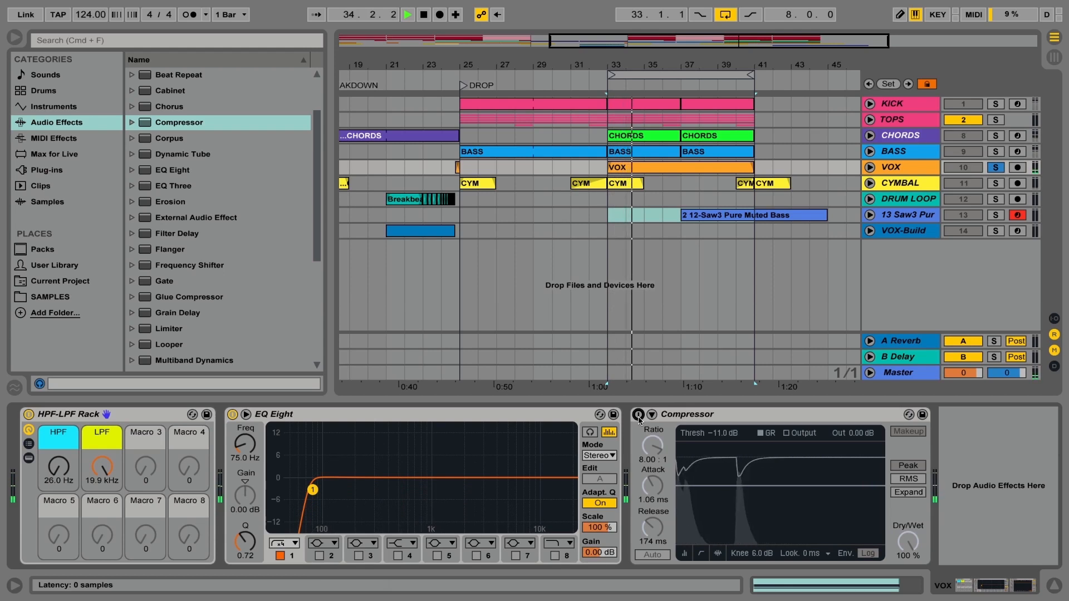
click(638, 414)
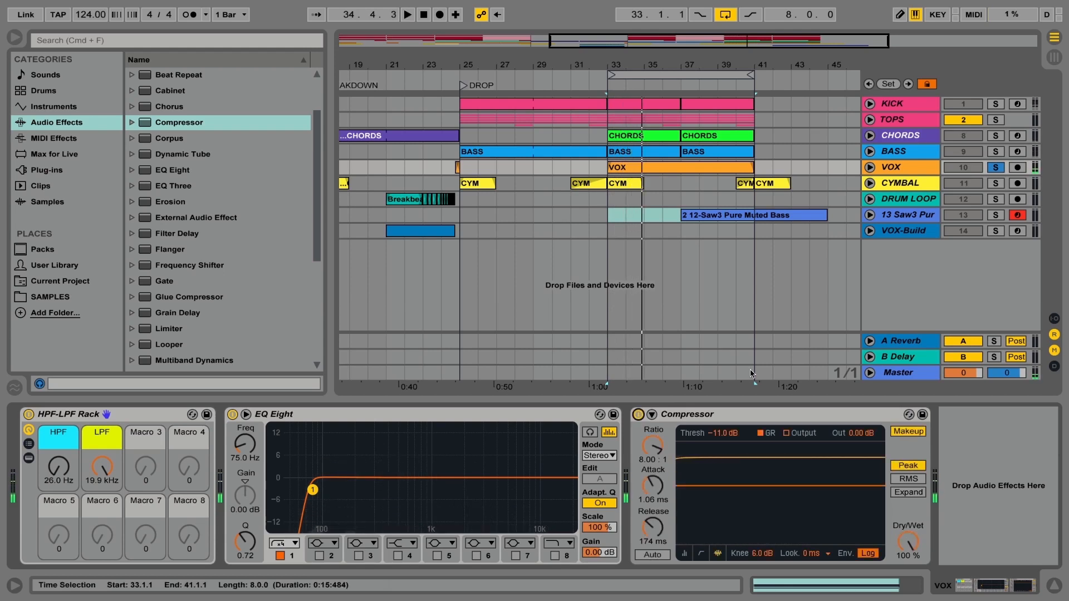
Unsolo the VOX track and audition the compressed vocal within the full mix.
click(902, 104)
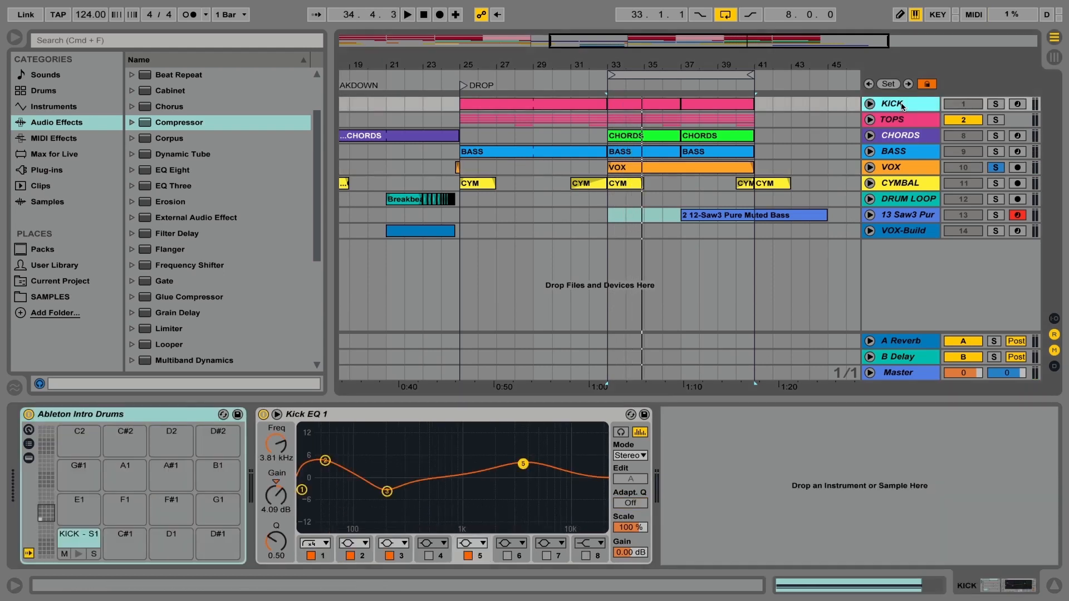
click(995, 105)
click(900, 169)
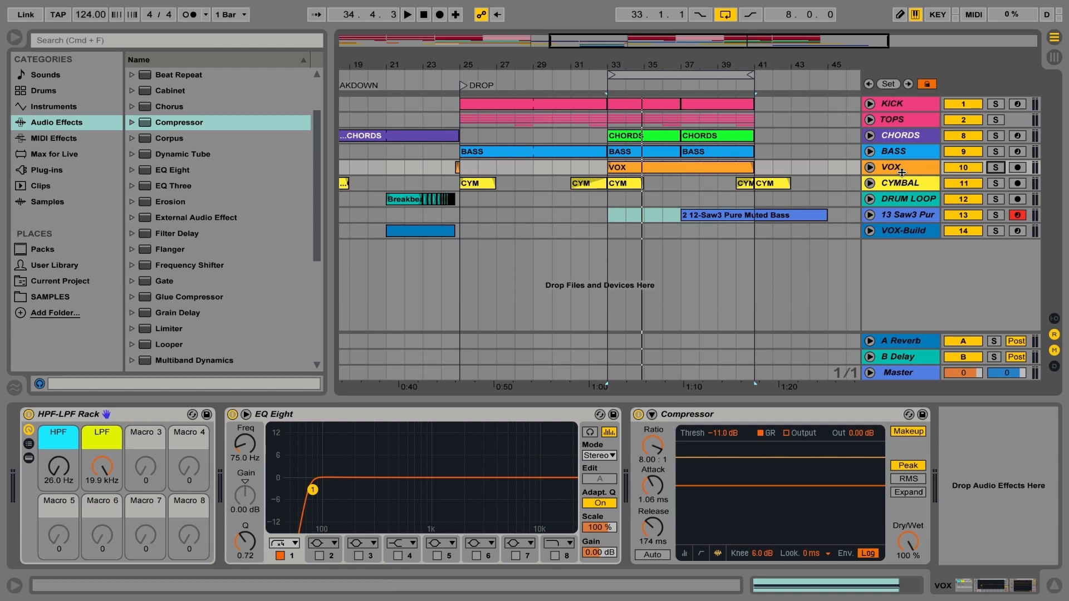
key(space)
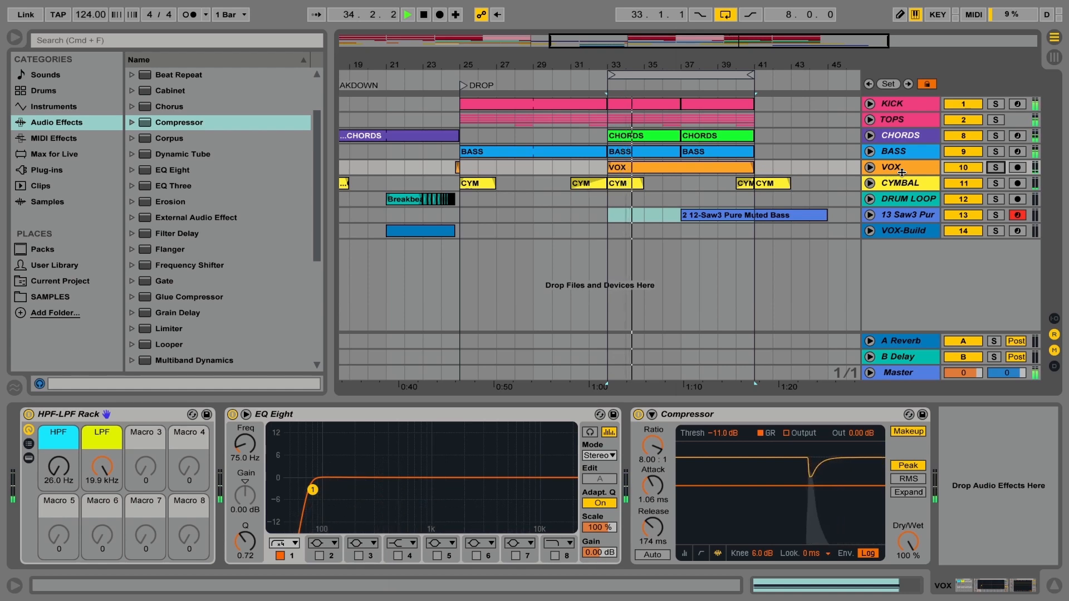
key(space)
Solo the KICK track and play it from the start of the loop.
click(909, 104)
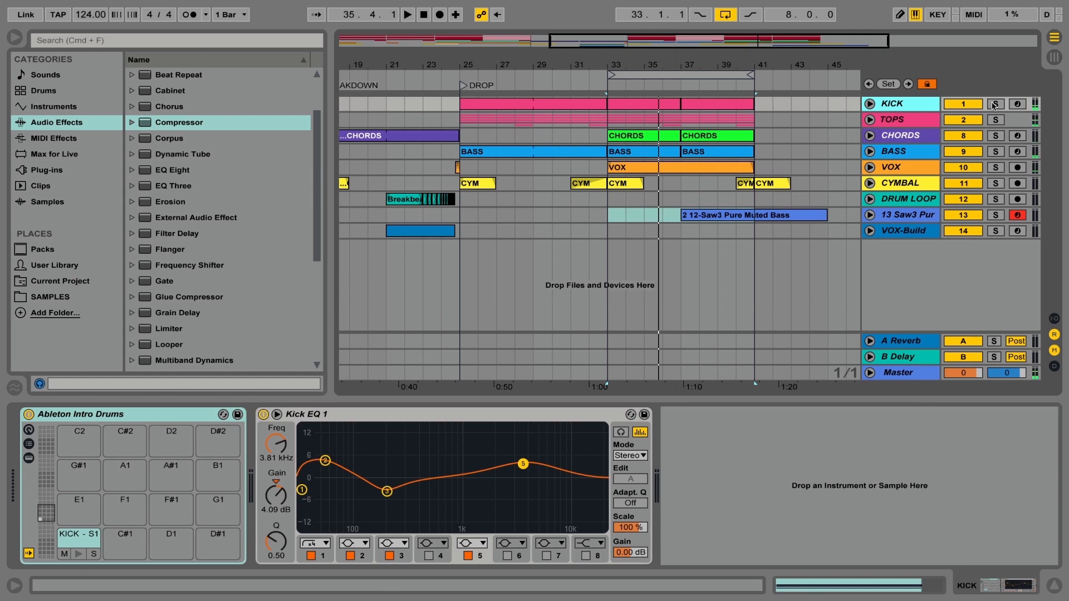
click(995, 105)
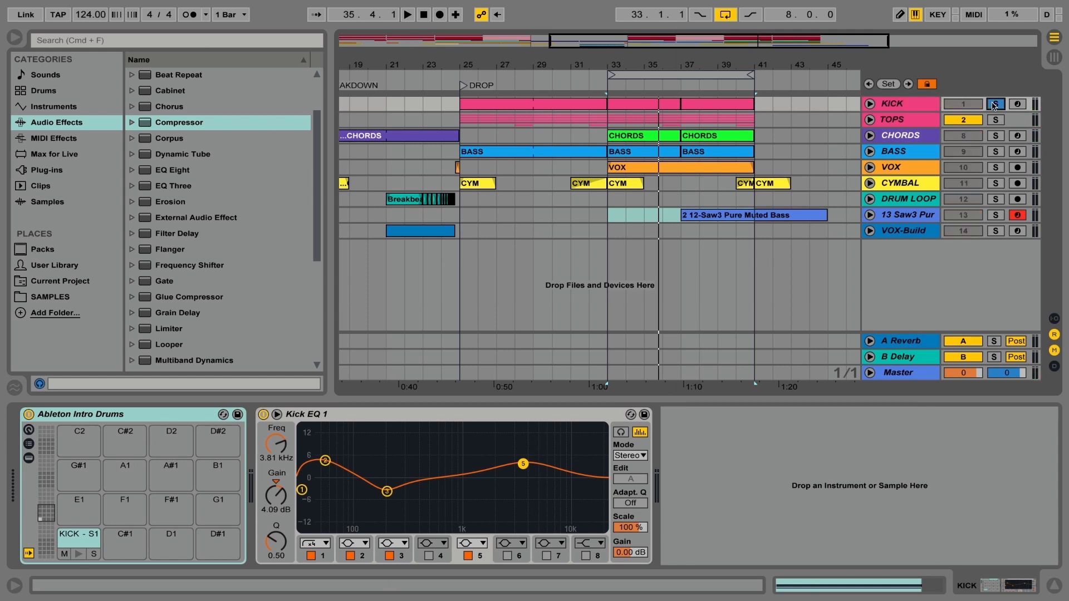
key(space)
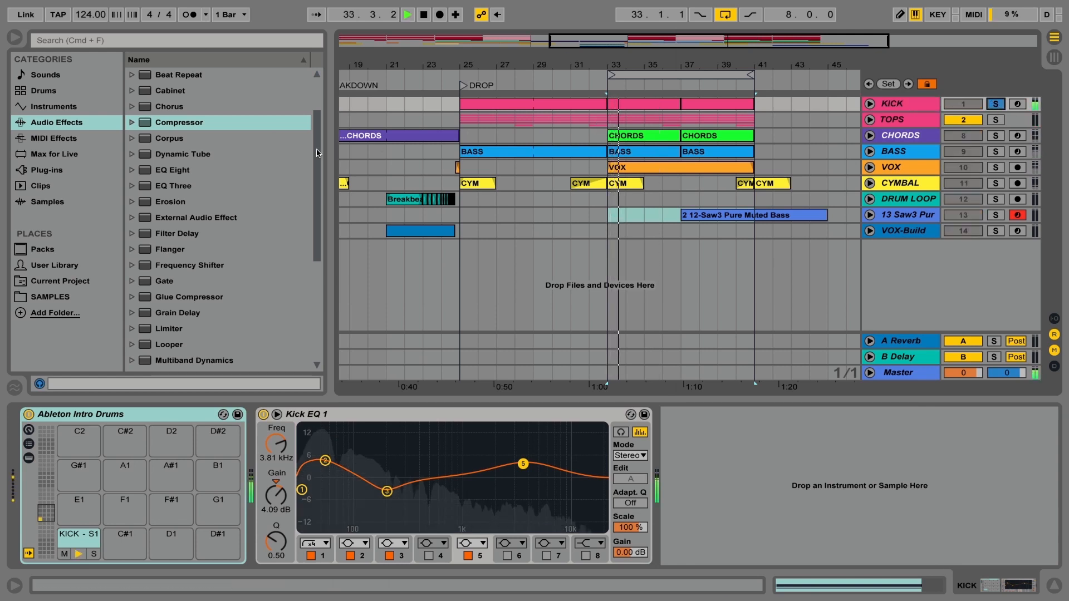
Add the Drums-Kick Compressor preset after Kick EQ 1 on the KICK track and collapse its sidechain section.
click(131, 122)
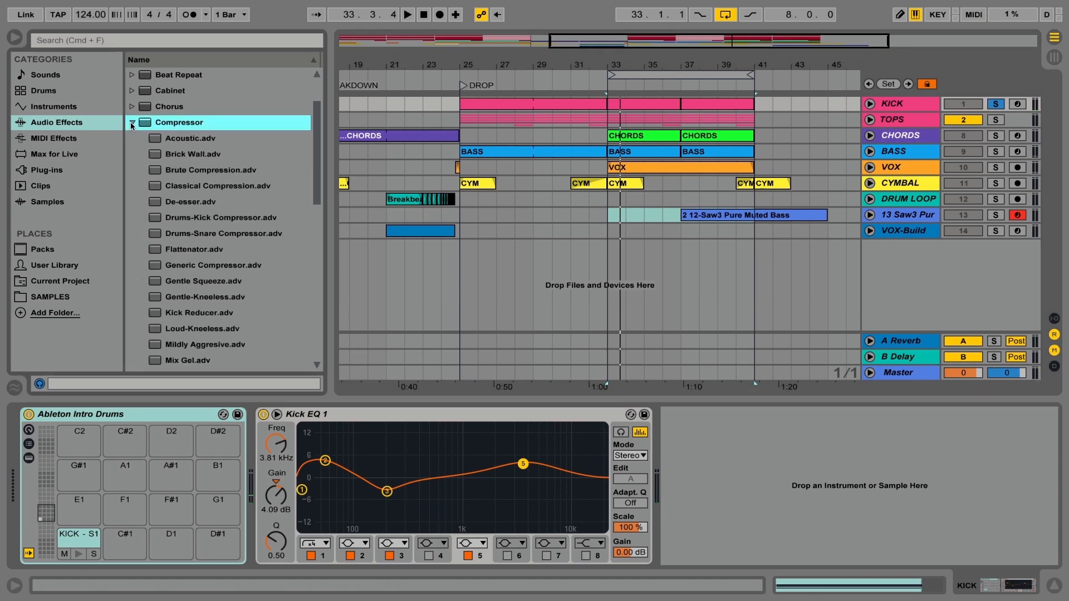
drag(175, 218, 672, 448)
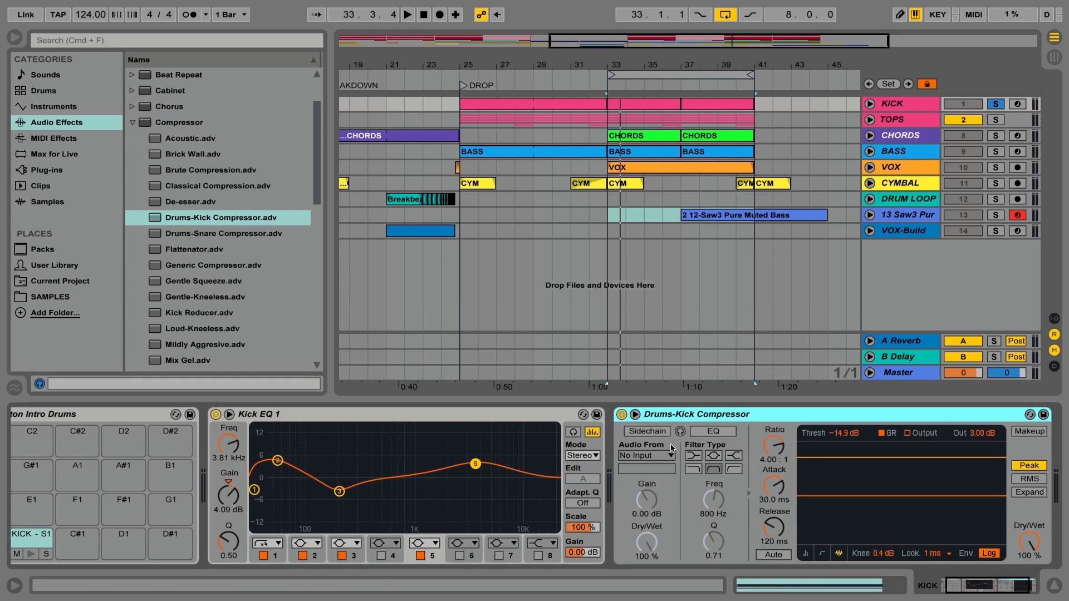
drag(947, 585, 975, 587)
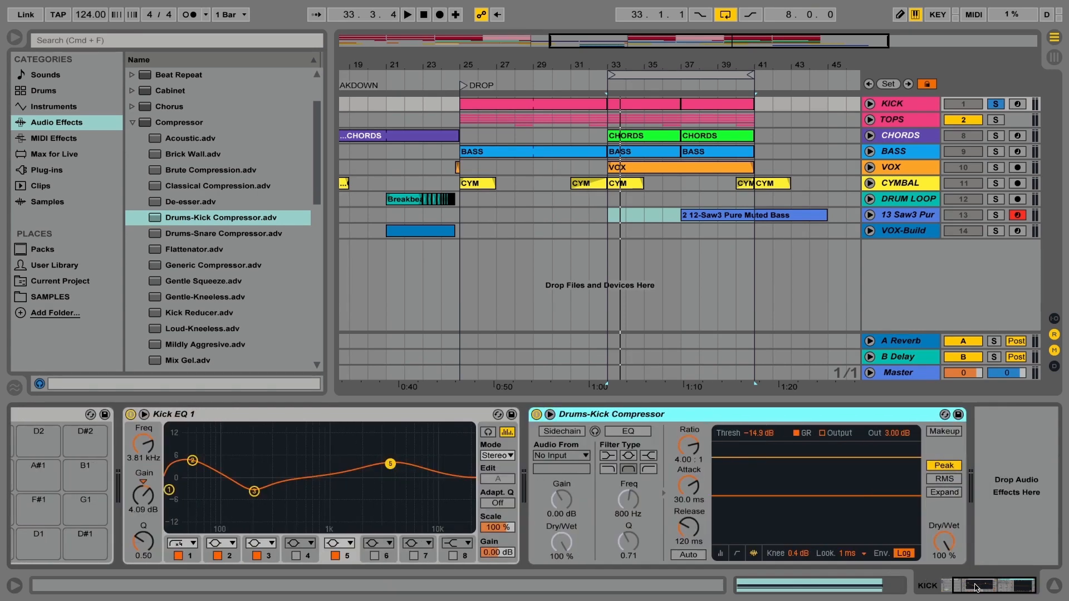
click(550, 415)
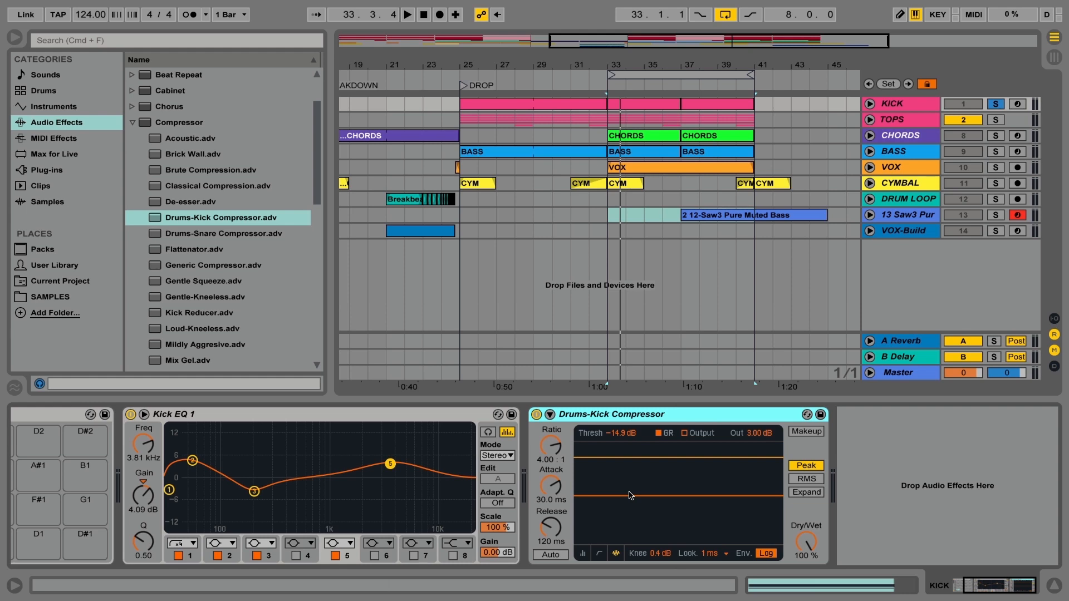
Try a threshold of -0.18 dB on the Drums-Kick Compressor and audition the kick.
drag(634, 494, 634, 458)
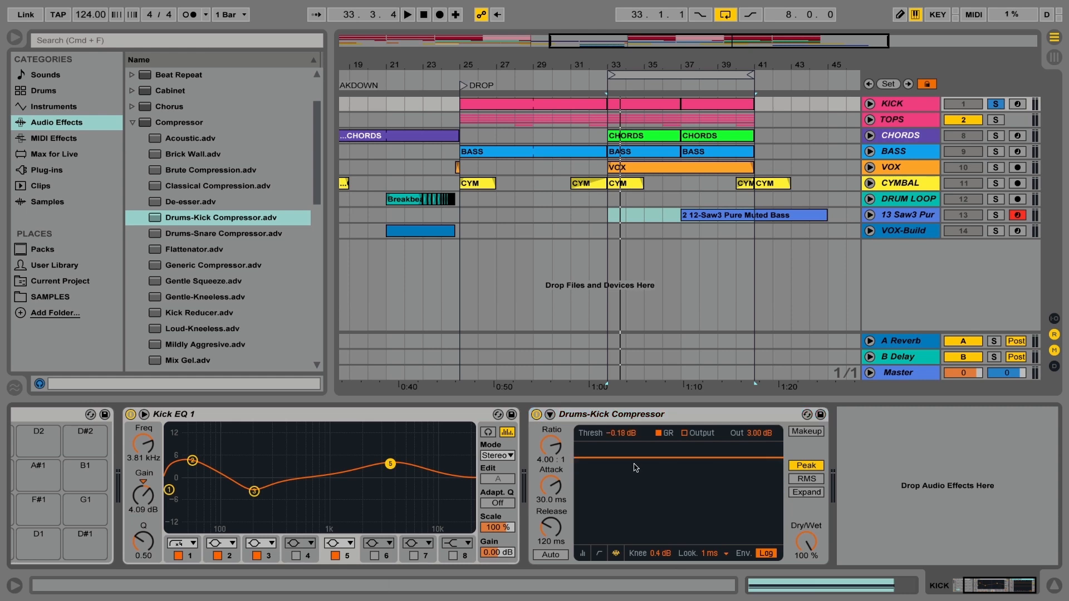
key(space)
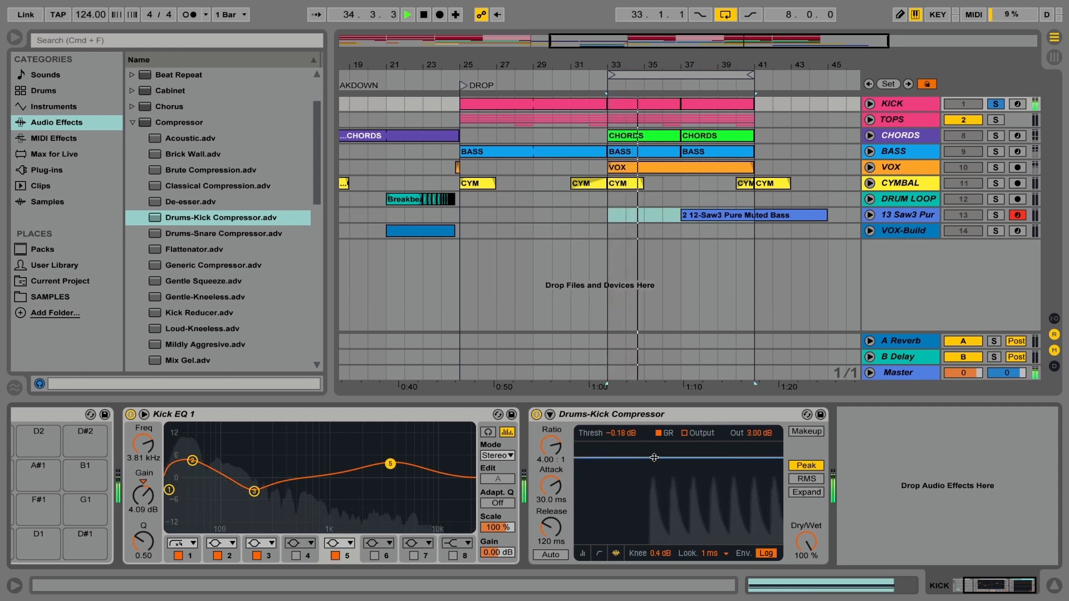
key(space)
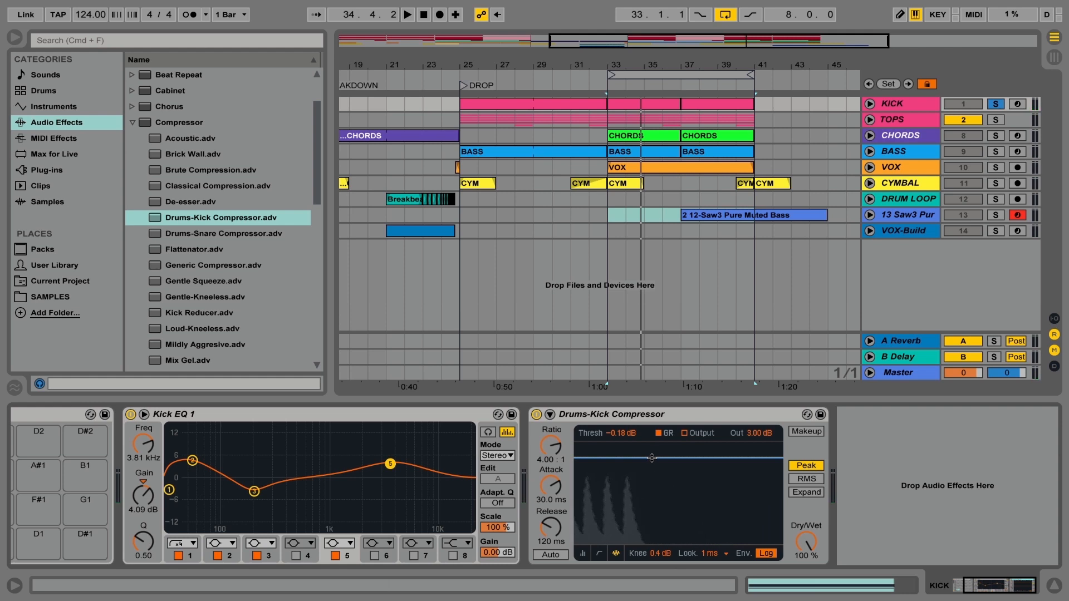
Try a threshold of -17.7 dB on the Drums-Kick Compressor and audition the kick.
drag(678, 458, 678, 503)
key(space)
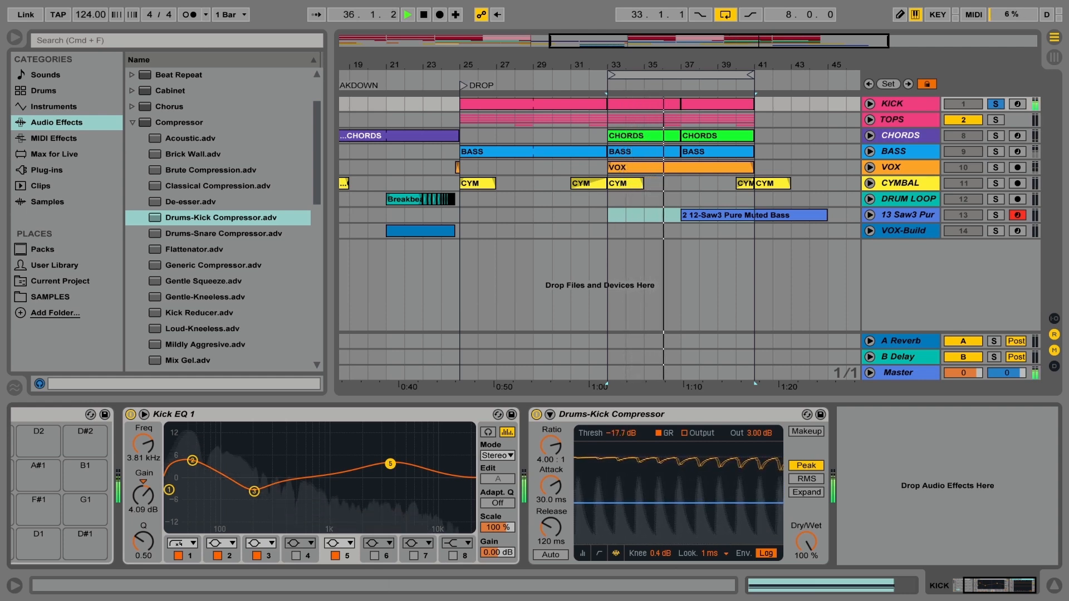
key(space)
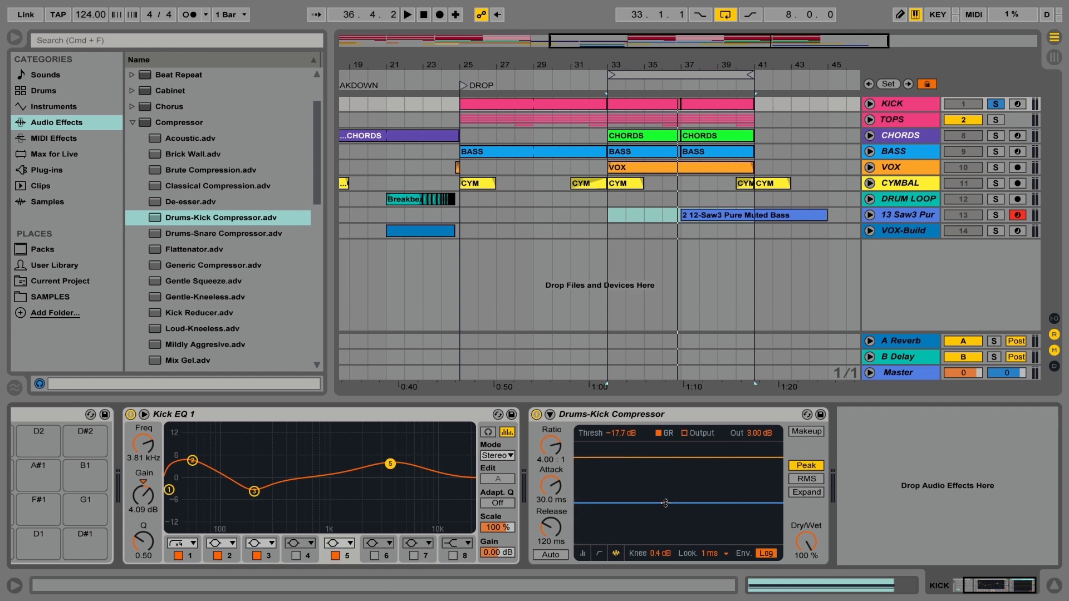
Replay the soloed kick and compare it with the Drums-Kick Compressor active and bypassed, leaving the device on.
key(XF86AudioRaiseVolume)
key(space)
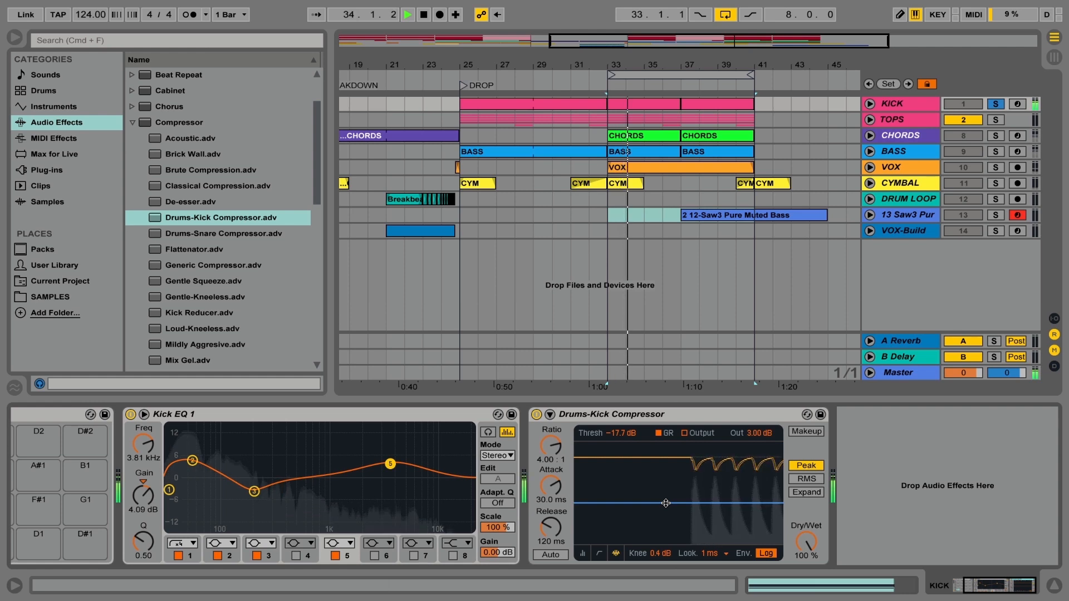
click(536, 415)
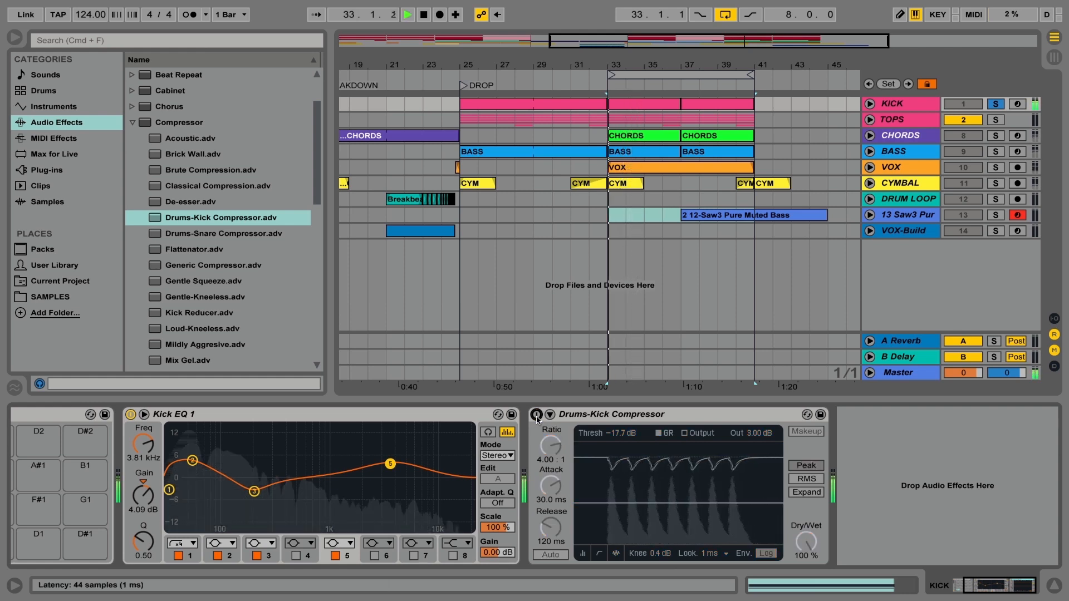
click(536, 415)
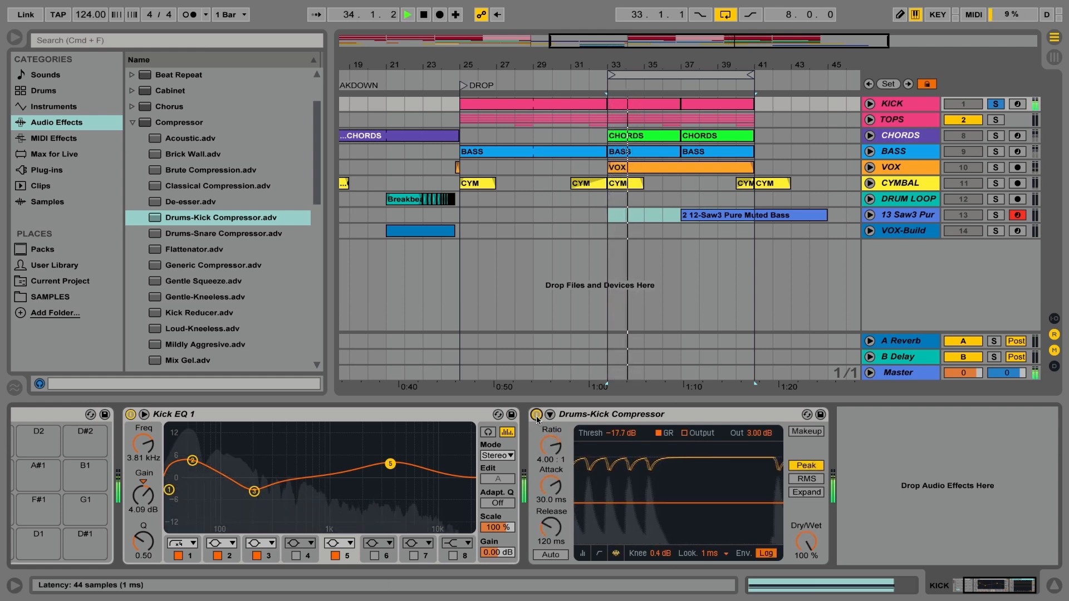
click(536, 415)
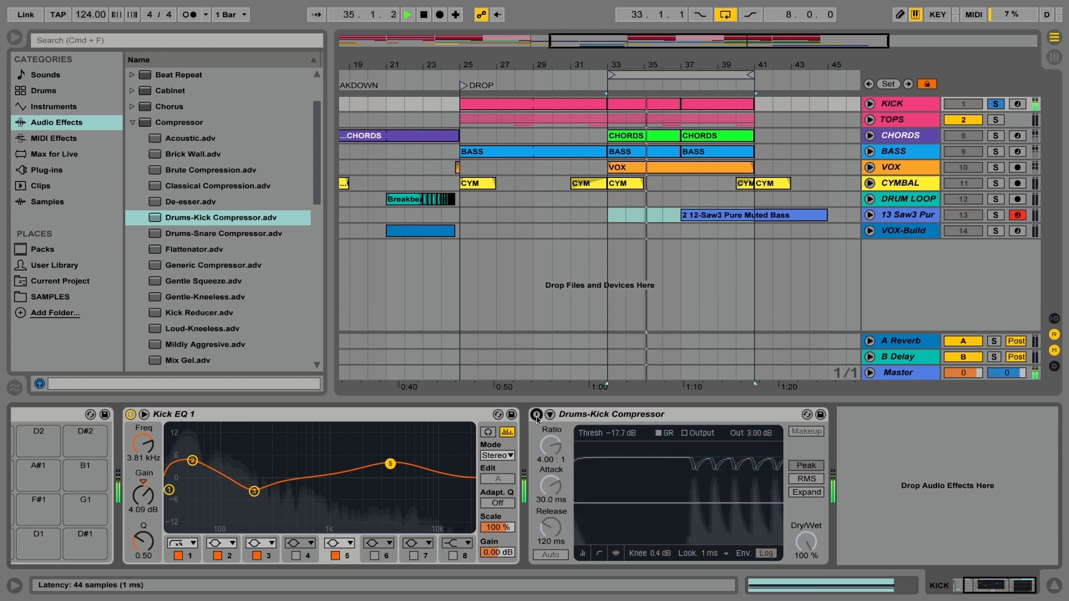
click(536, 415)
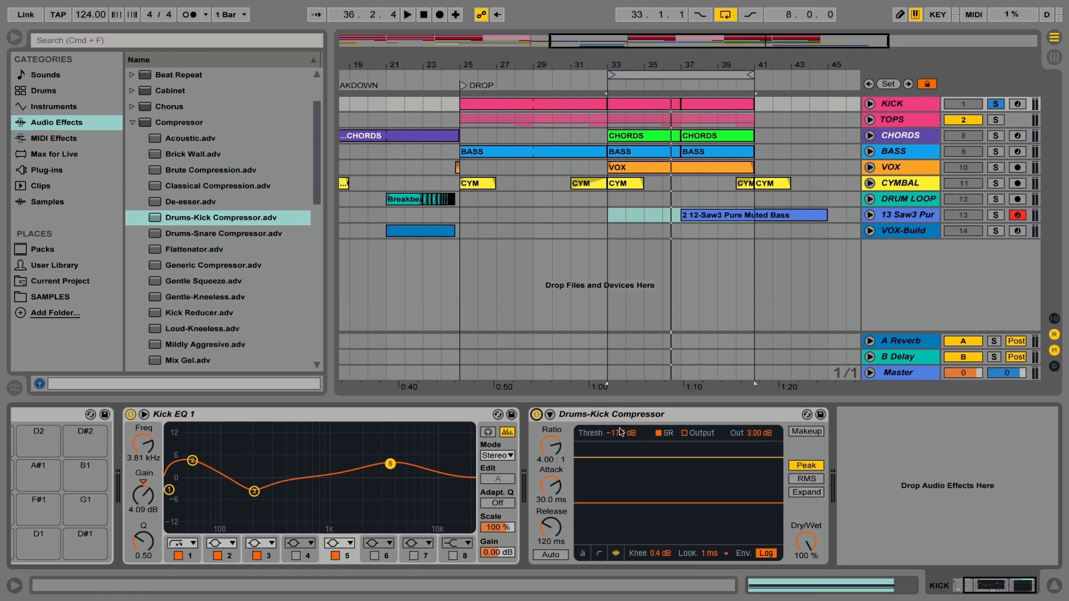
Set the Drums-Kick Compressor's threshold to -17.0 dB and compare the soloed kick with the device bypassed and active.
key(Return)
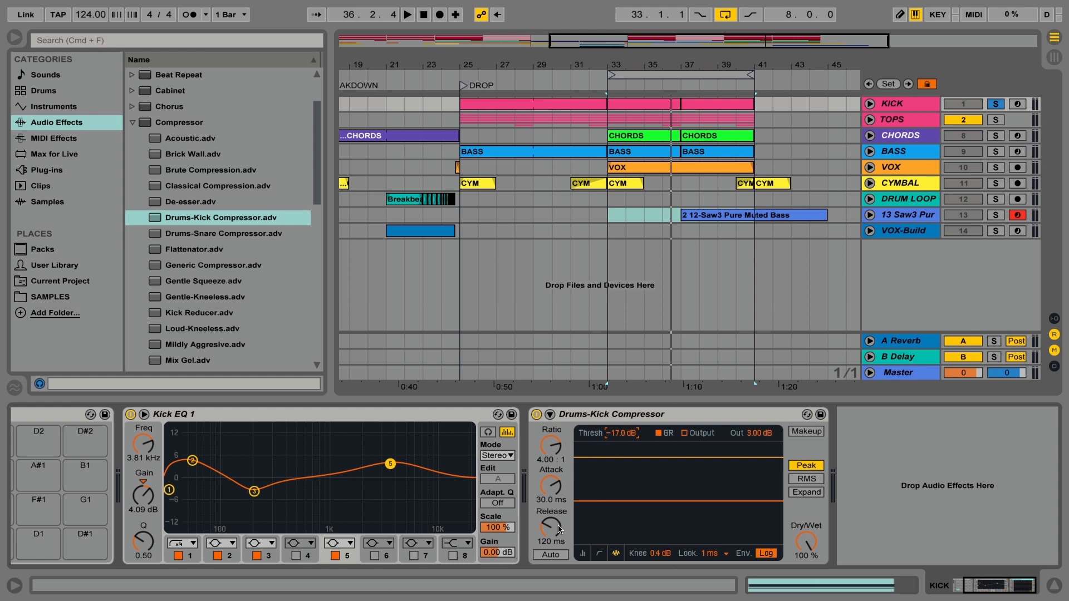
key(space)
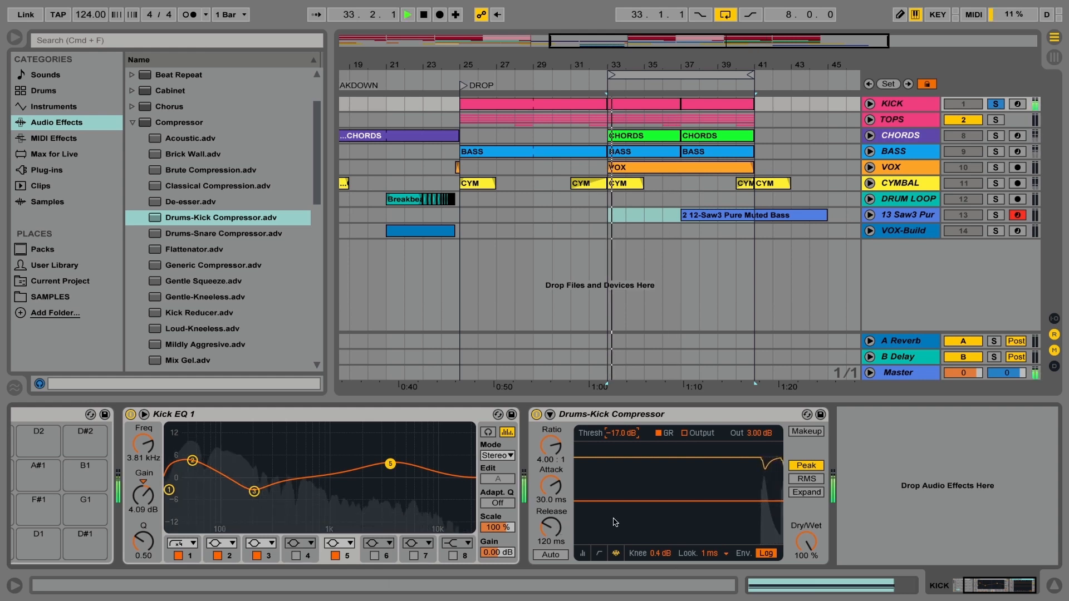
click(536, 416)
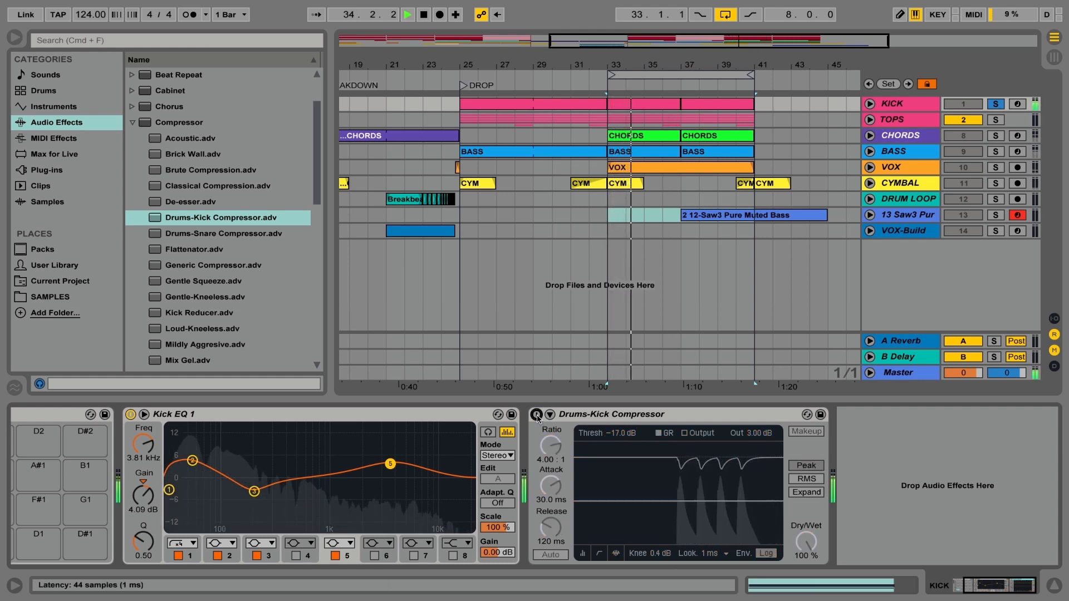
click(536, 415)
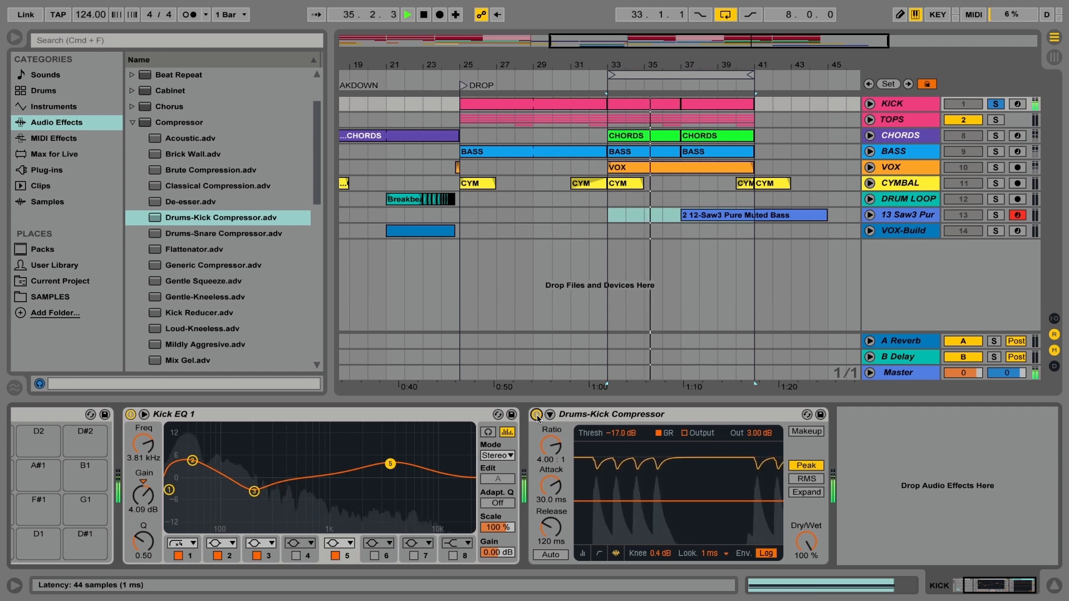
click(537, 416)
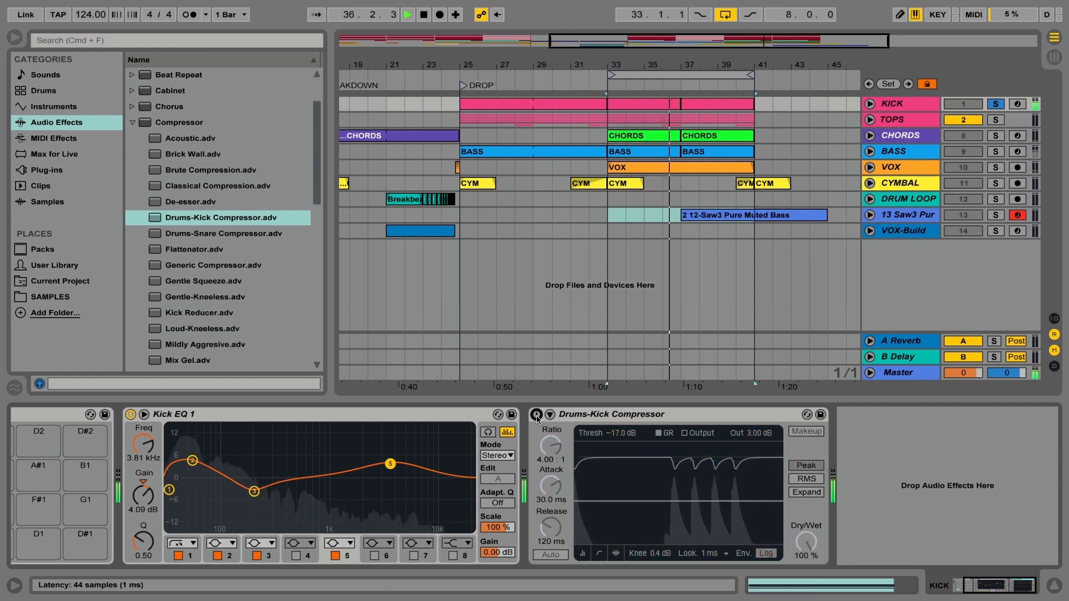
click(537, 415)
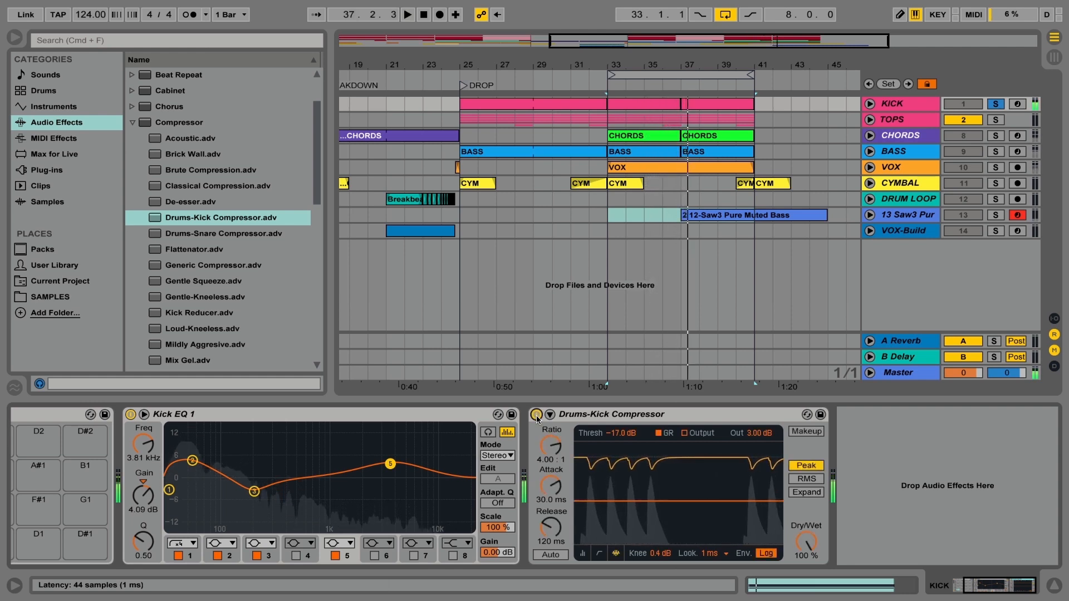
Unsolo the KICK track and compare the full mix with the Drums-Kick Compressor bypassed and active, leaving it on.
click(996, 104)
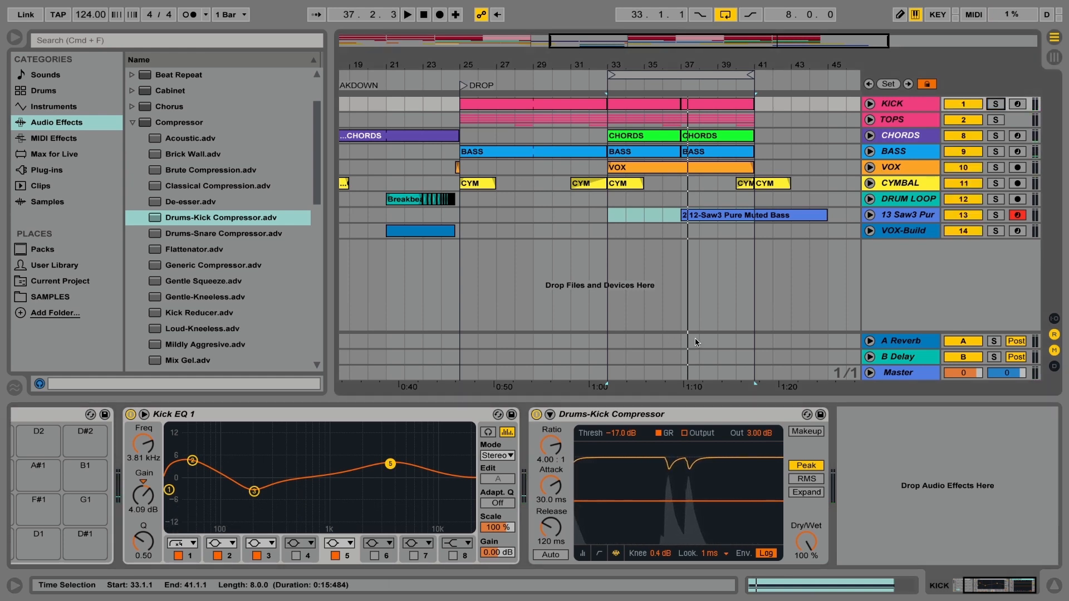
key(space)
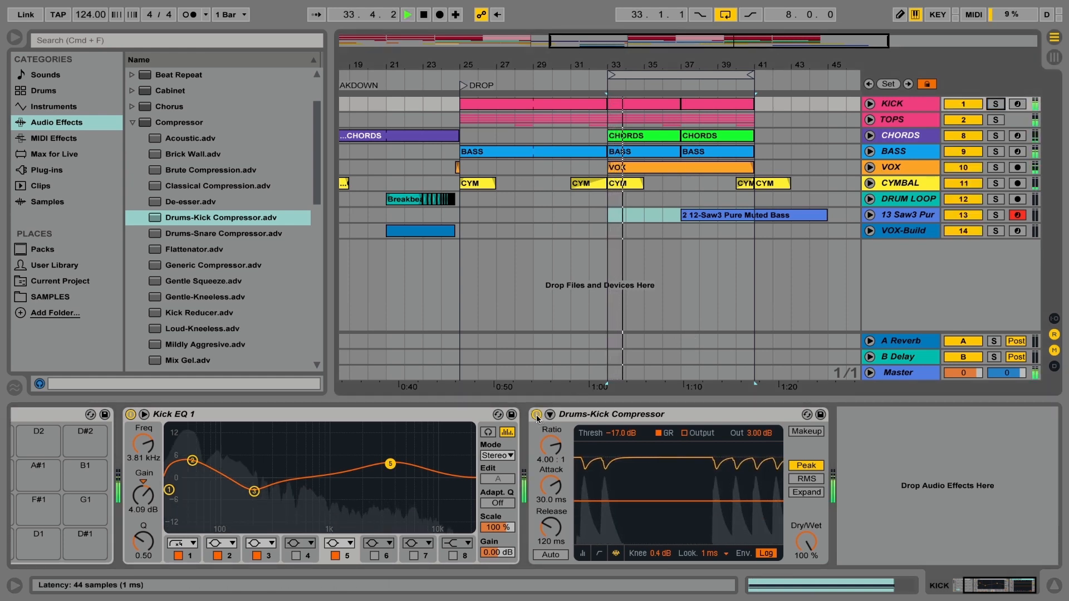
click(536, 416)
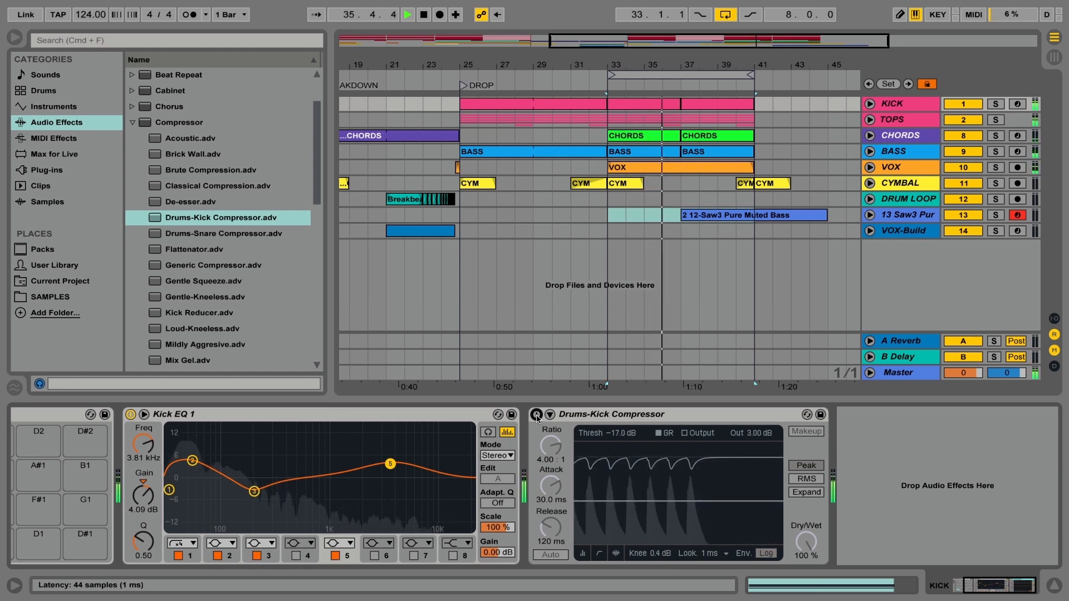
click(536, 415)
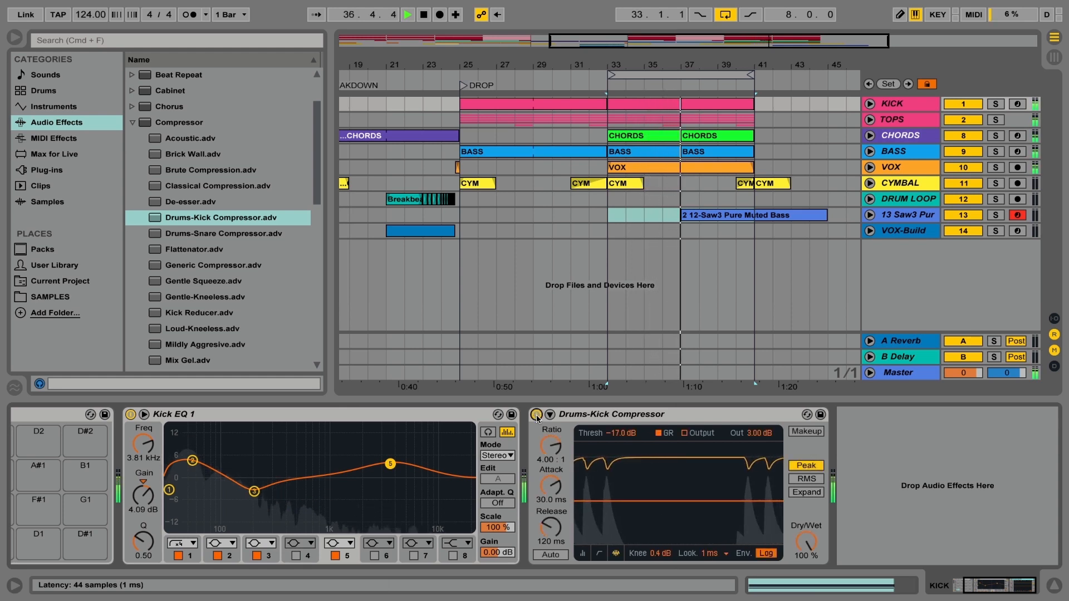